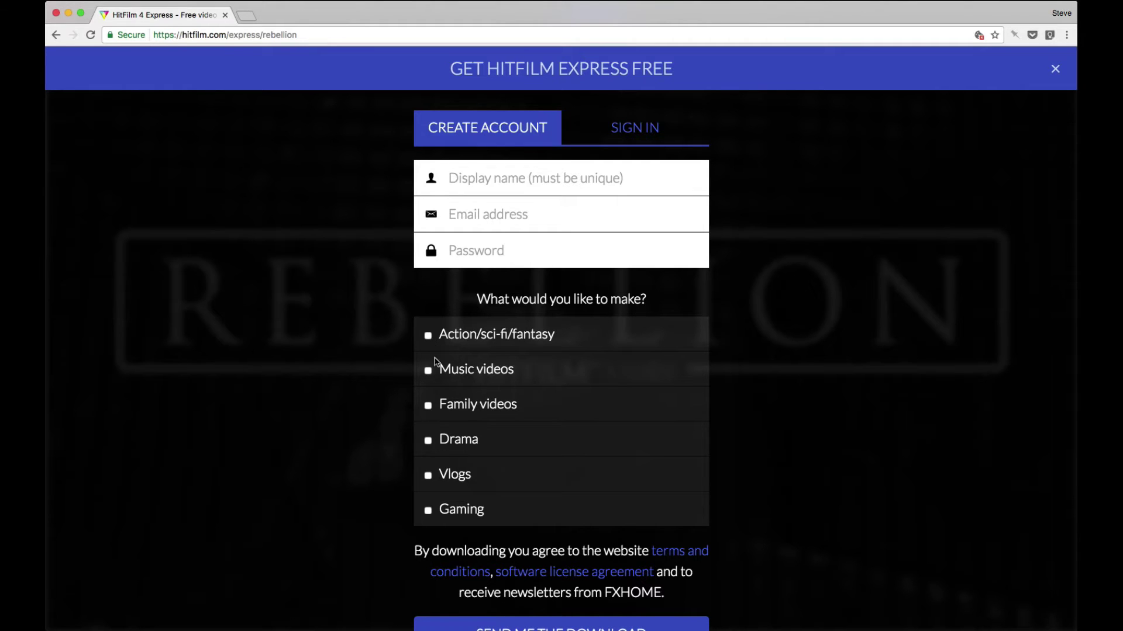
pyautogui.scroll(-3, 503, 507)
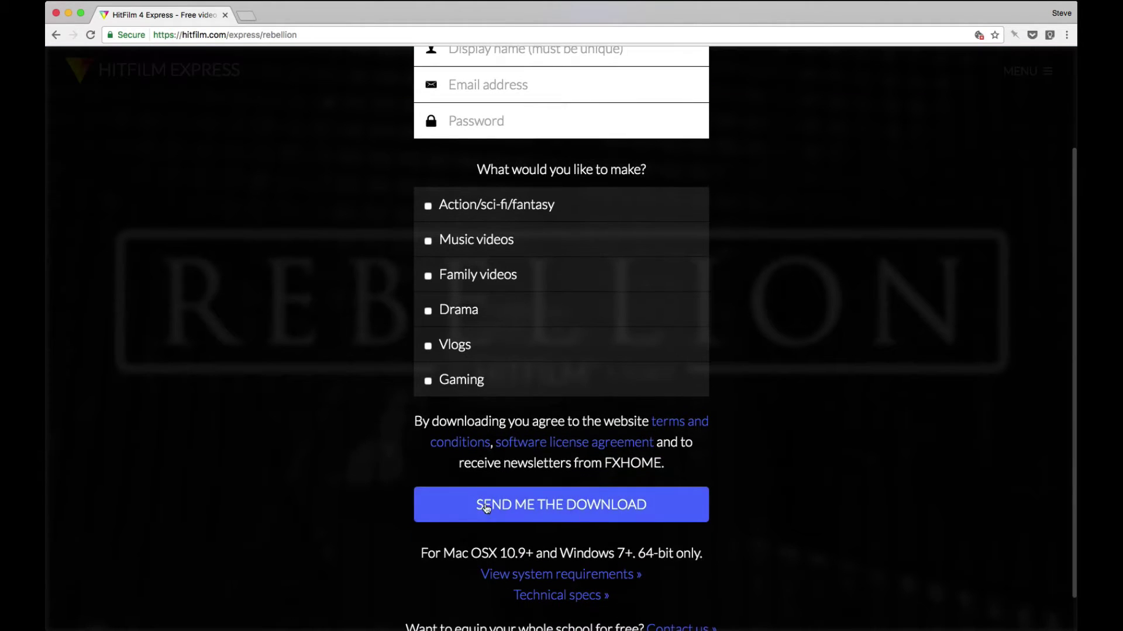
pyautogui.scroll(3, 549, 273)
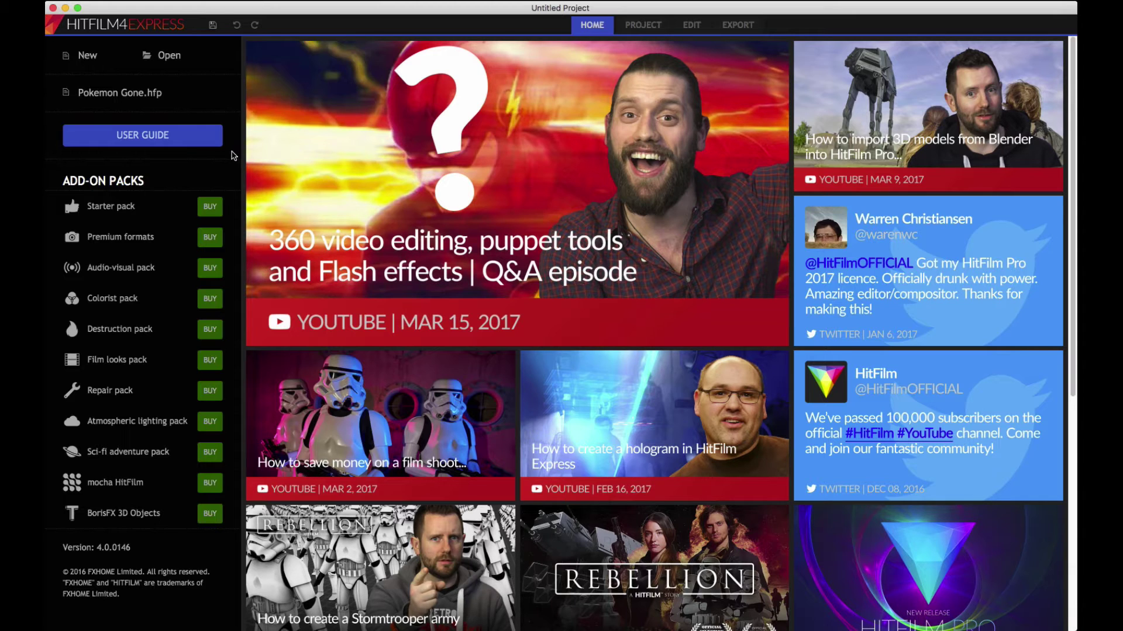
# - Create a new project from the 720p HD @ PAL 25 fps template and start editing
pyautogui.click(86, 56)
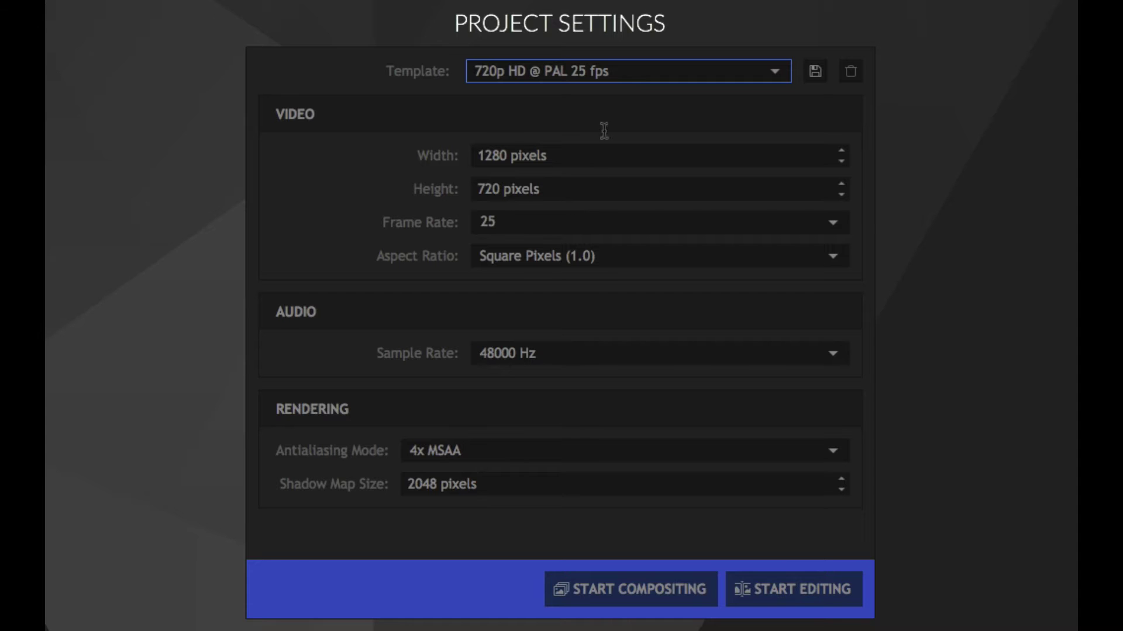
pyautogui.click(775, 80)
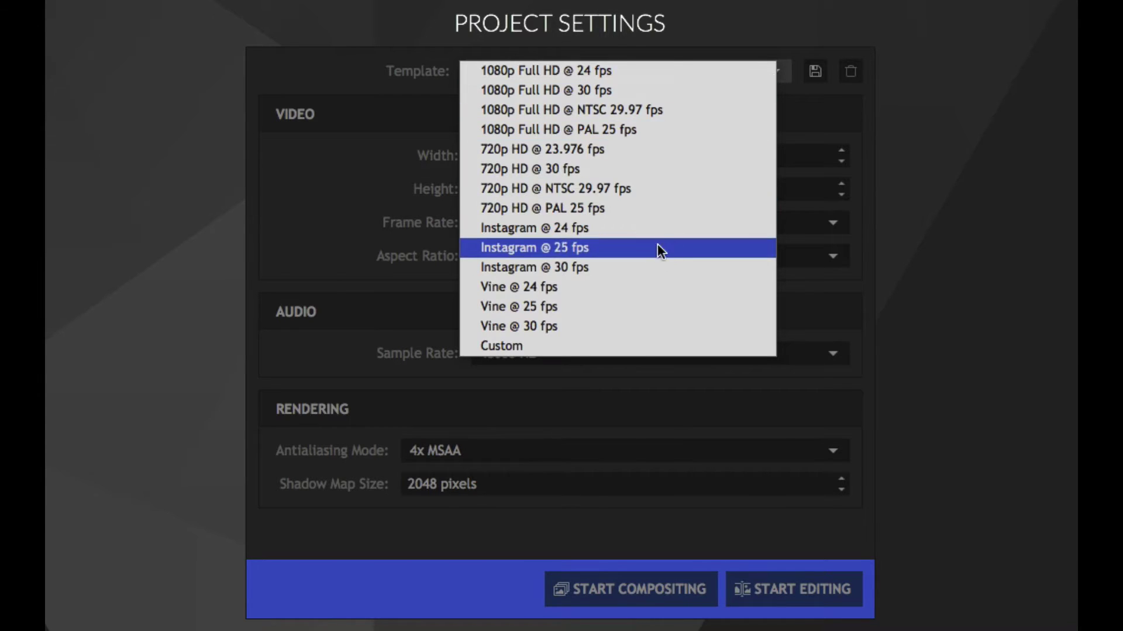
pyautogui.click(573, 208)
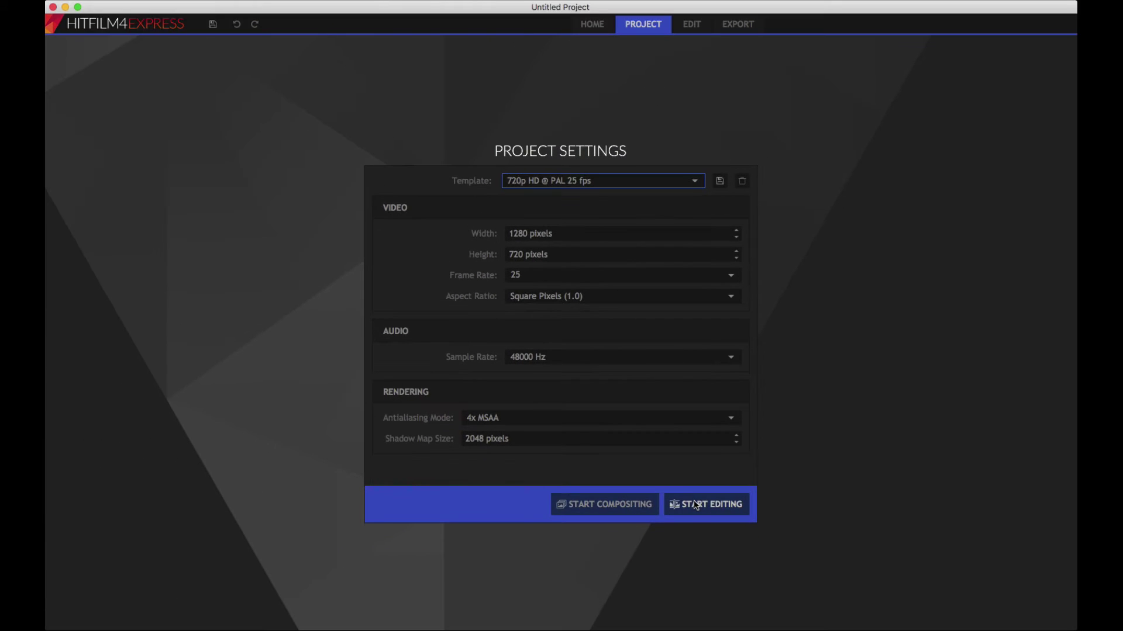
pyautogui.click(696, 506)
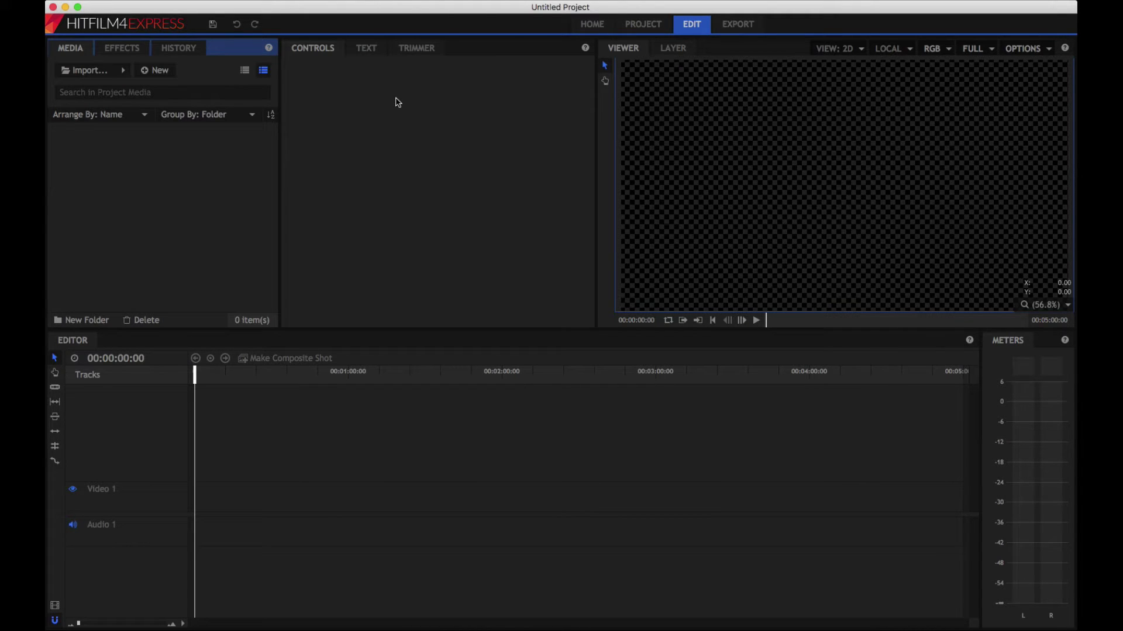
# - Switch the interface to the Editing workspace
pyautogui.click(199, 10)
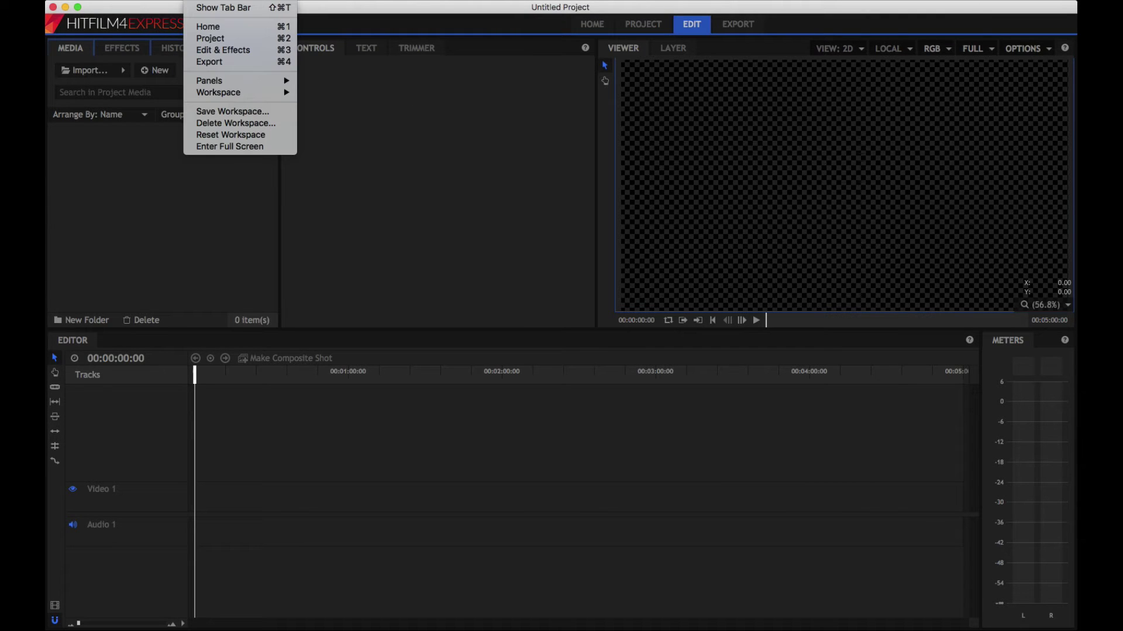
pyautogui.moveTo(213, 95)
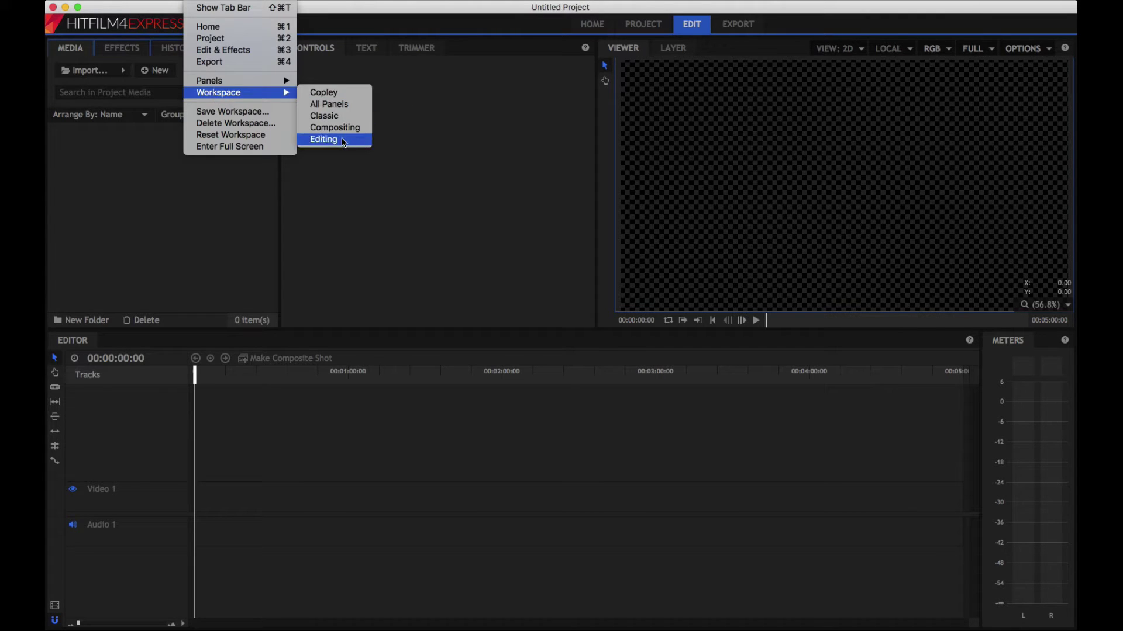
pyautogui.click(344, 142)
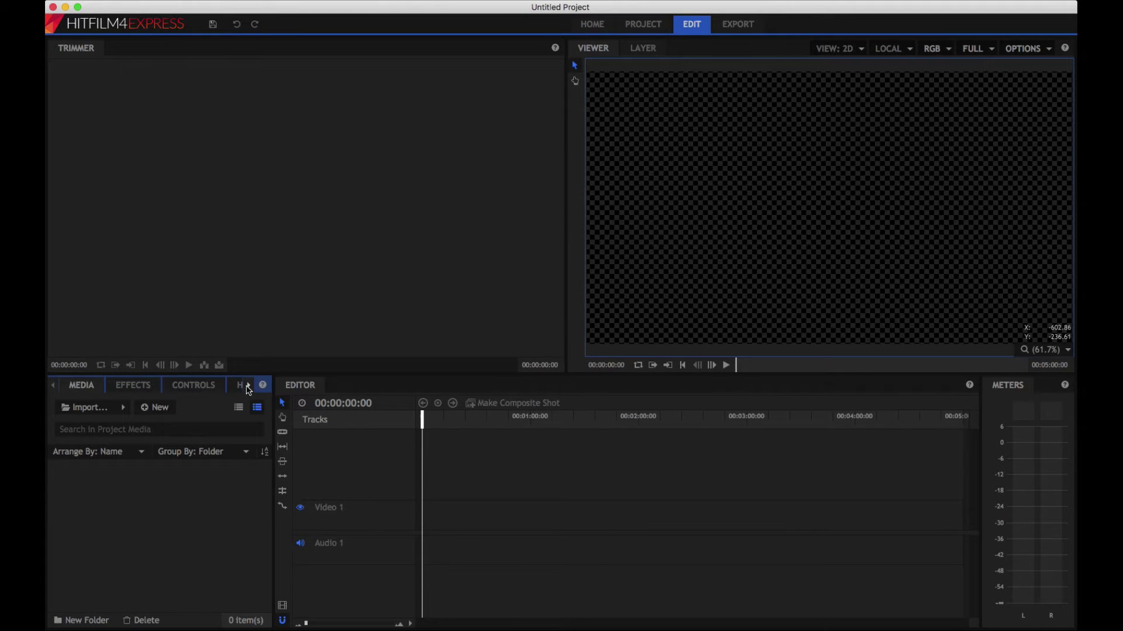
pyautogui.click(248, 385)
pyautogui.click(248, 384)
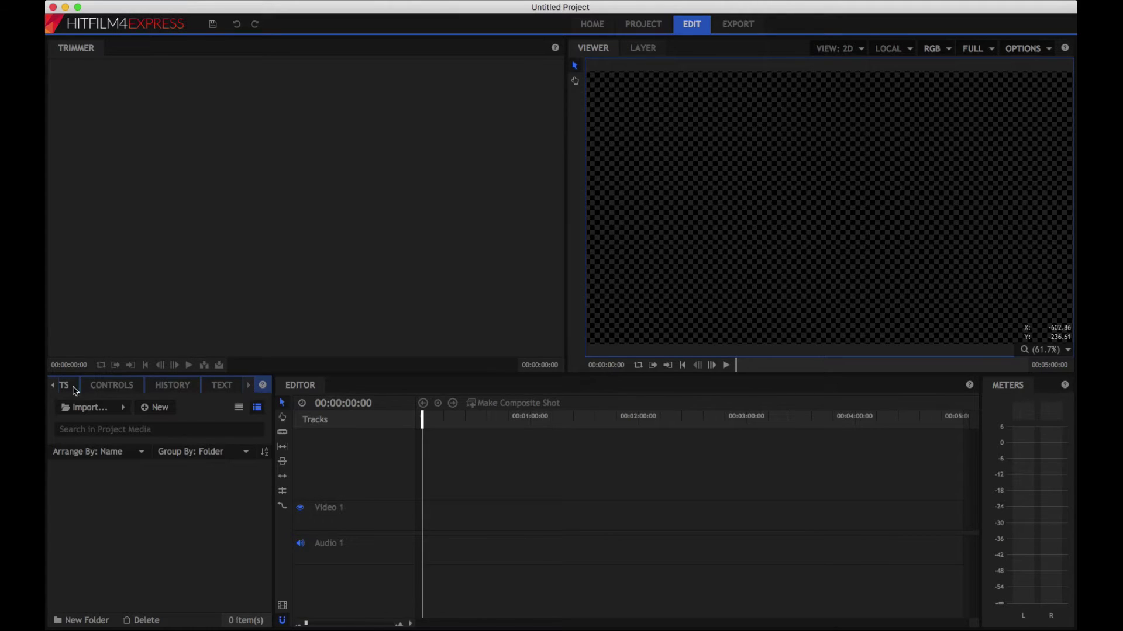
pyautogui.click(54, 385)
pyautogui.click(54, 386)
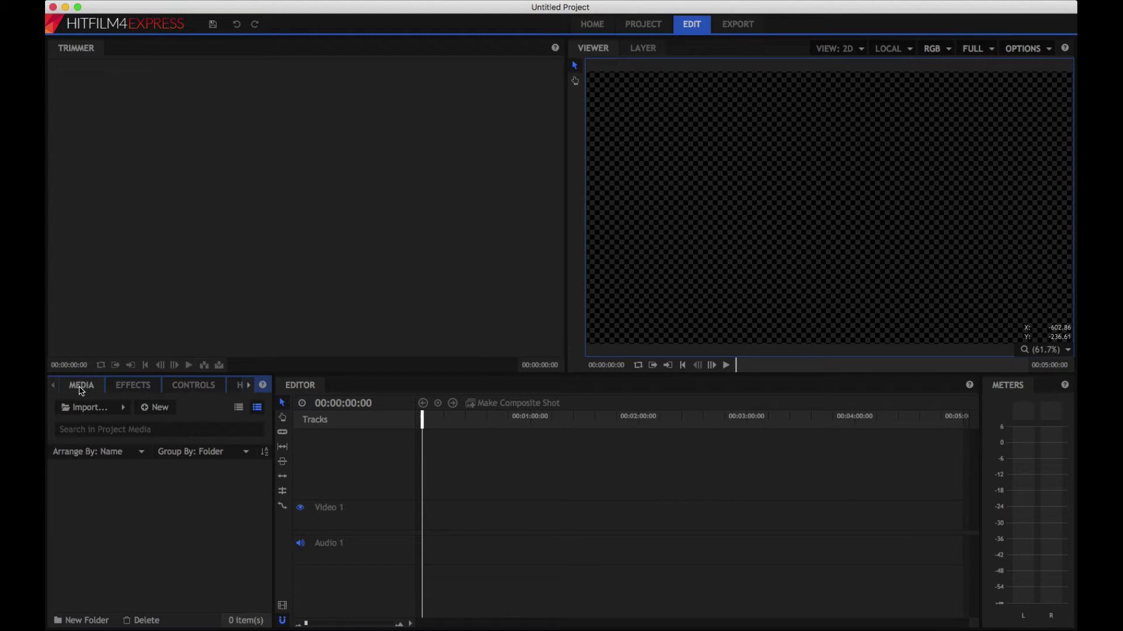
# - Dock the Media panel in its own column beside the Trimmer, group Effects and History with it, and narrow the column
pyautogui.moveTo(82, 390); pyautogui.dragTo(279, 221)
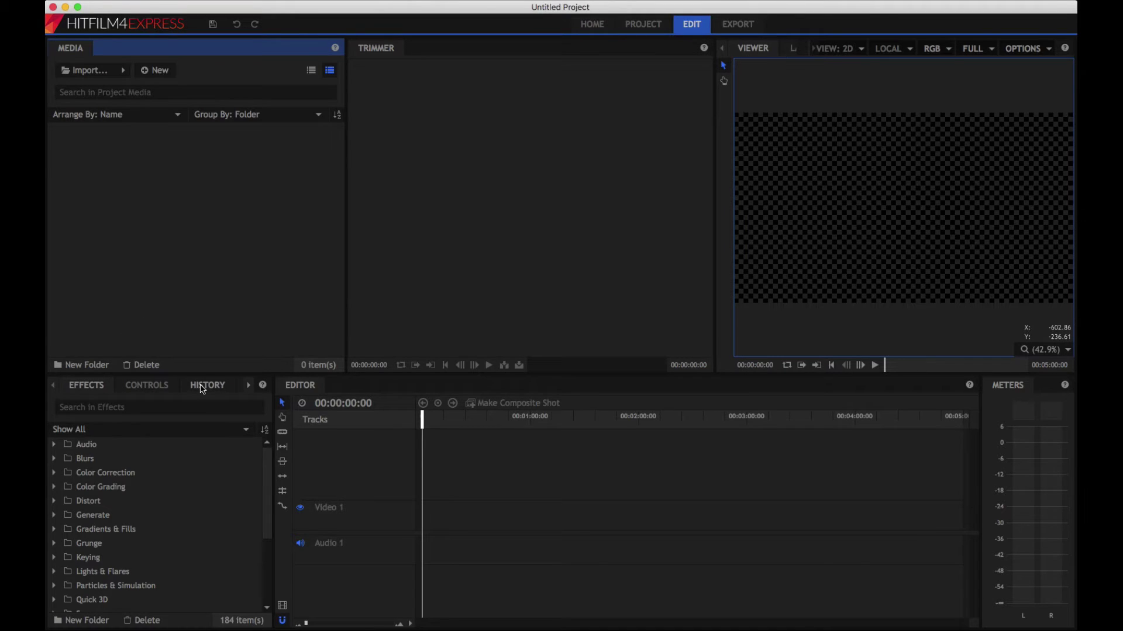
pyautogui.moveTo(201, 386); pyautogui.dragTo(111, 72)
pyautogui.moveTo(111, 54); pyautogui.dragTo(112, 55)
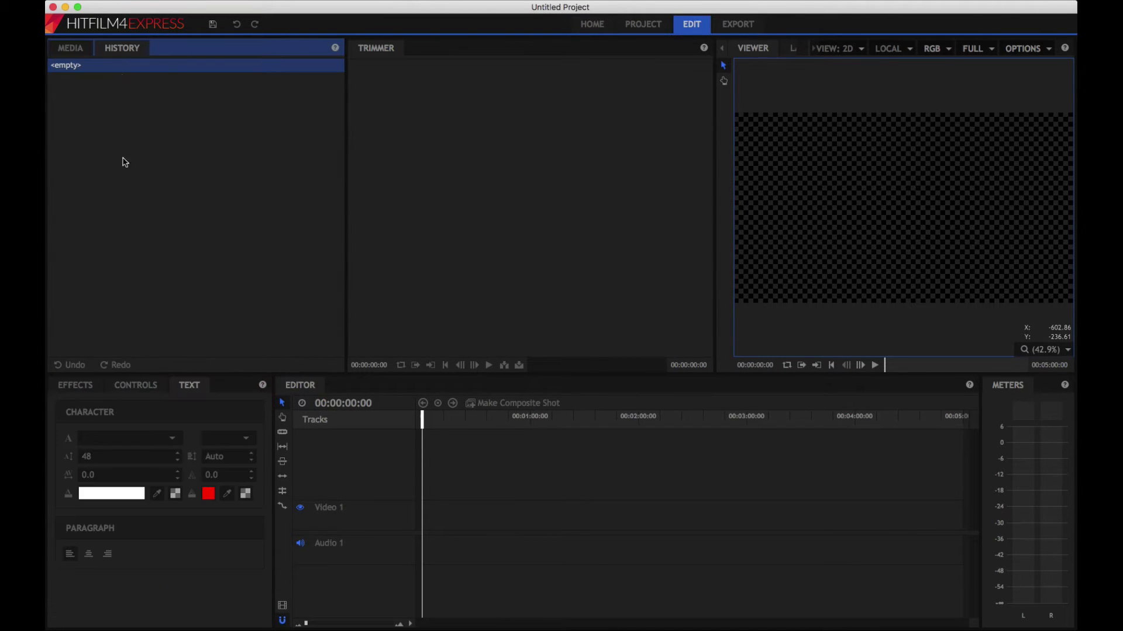
pyautogui.moveTo(79, 392); pyautogui.dragTo(119, 61)
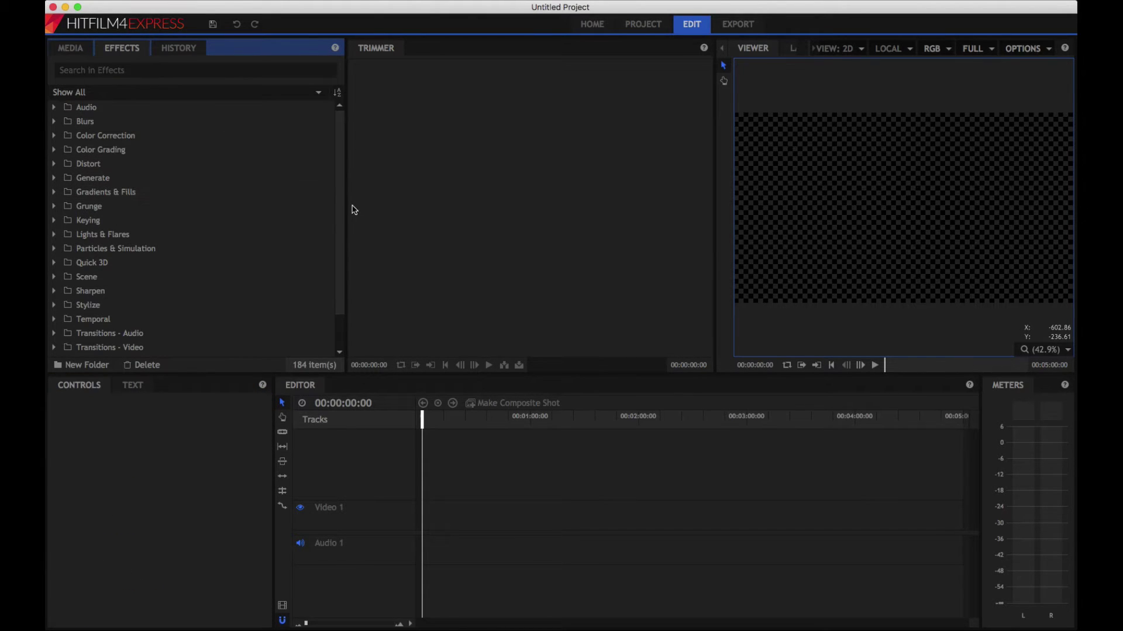
pyautogui.moveTo(347, 206); pyautogui.dragTo(240, 204)
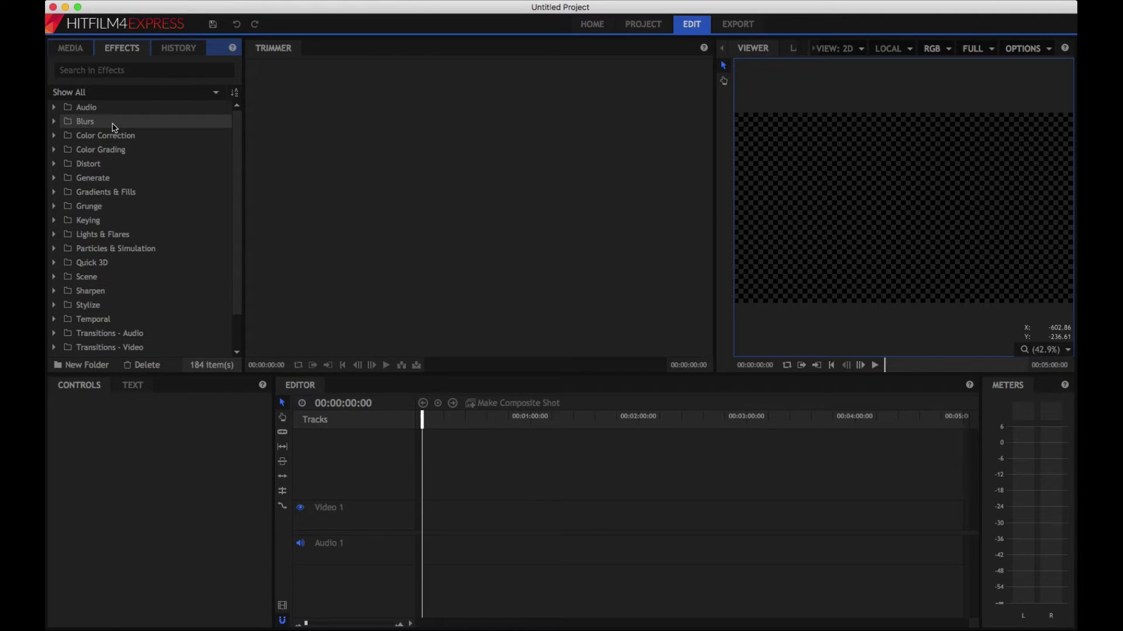
pyautogui.scroll(-3, 134, 304)
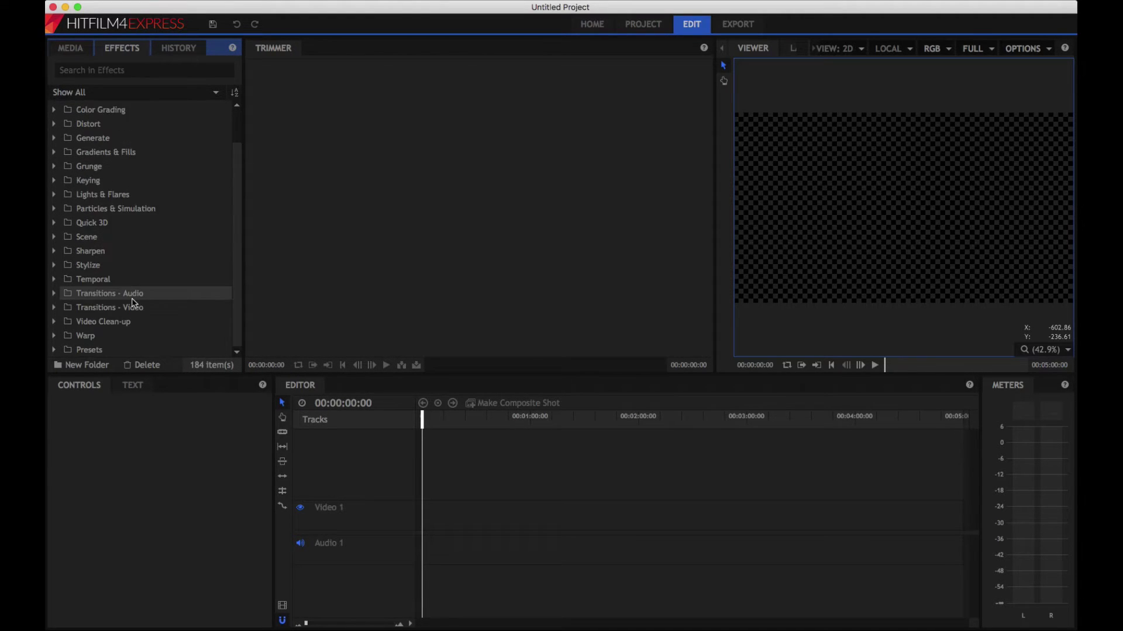
pyautogui.scroll(3, 134, 304)
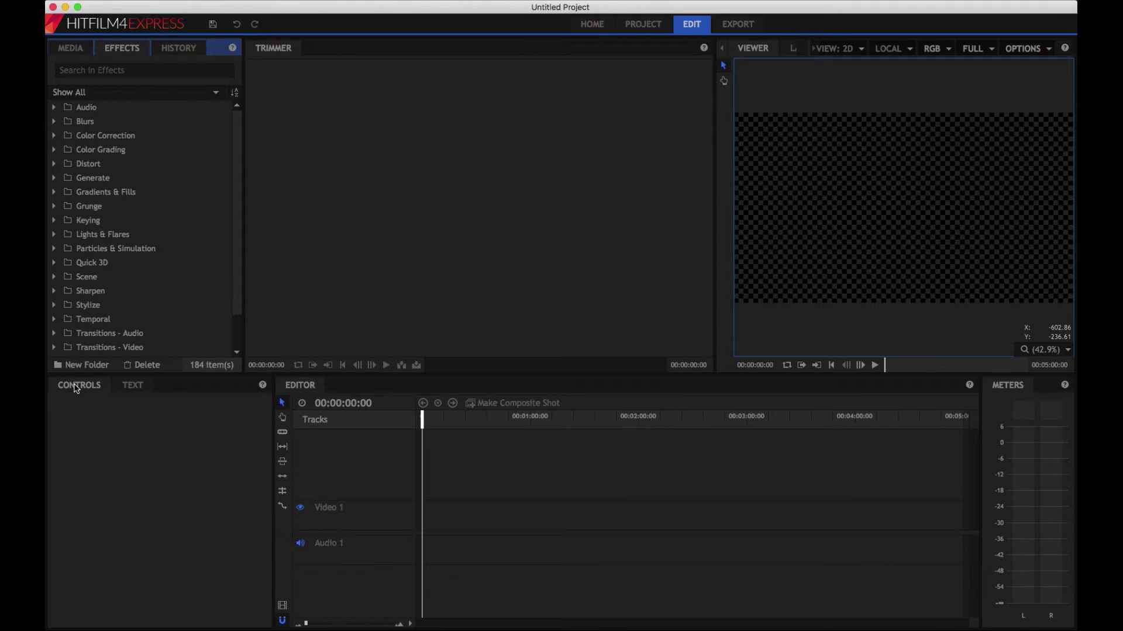
# - Group the Controls and Text panels with the Trimmer, widen the Viewer beside them, and show the Trimmer
pyautogui.moveTo(76, 389); pyautogui.dragTo(307, 55)
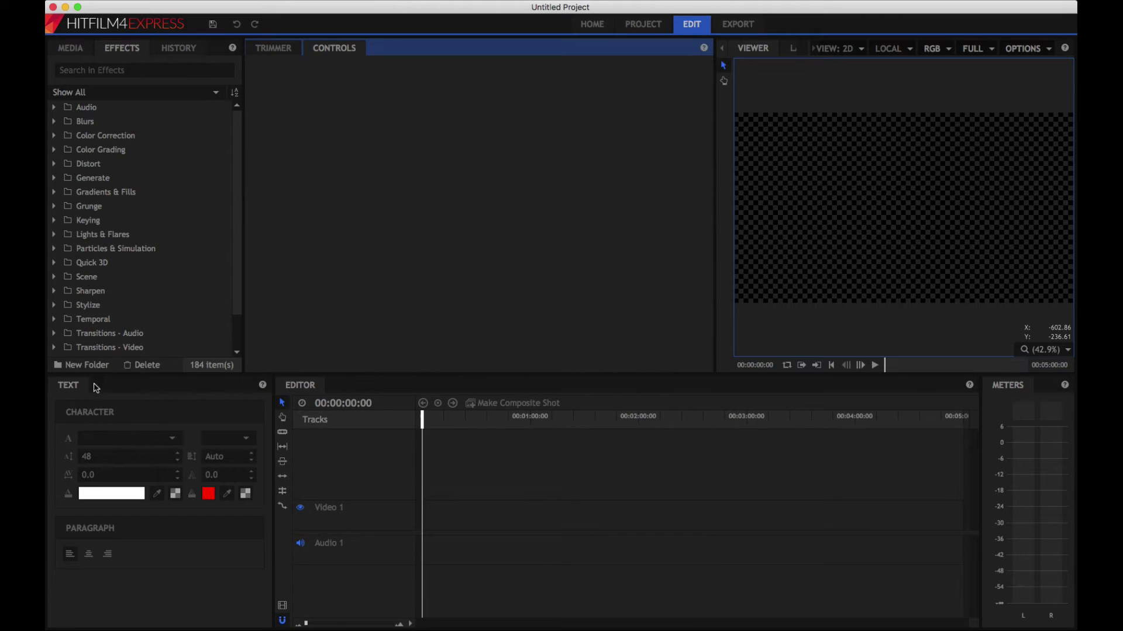
pyautogui.moveTo(64, 386); pyautogui.dragTo(379, 55)
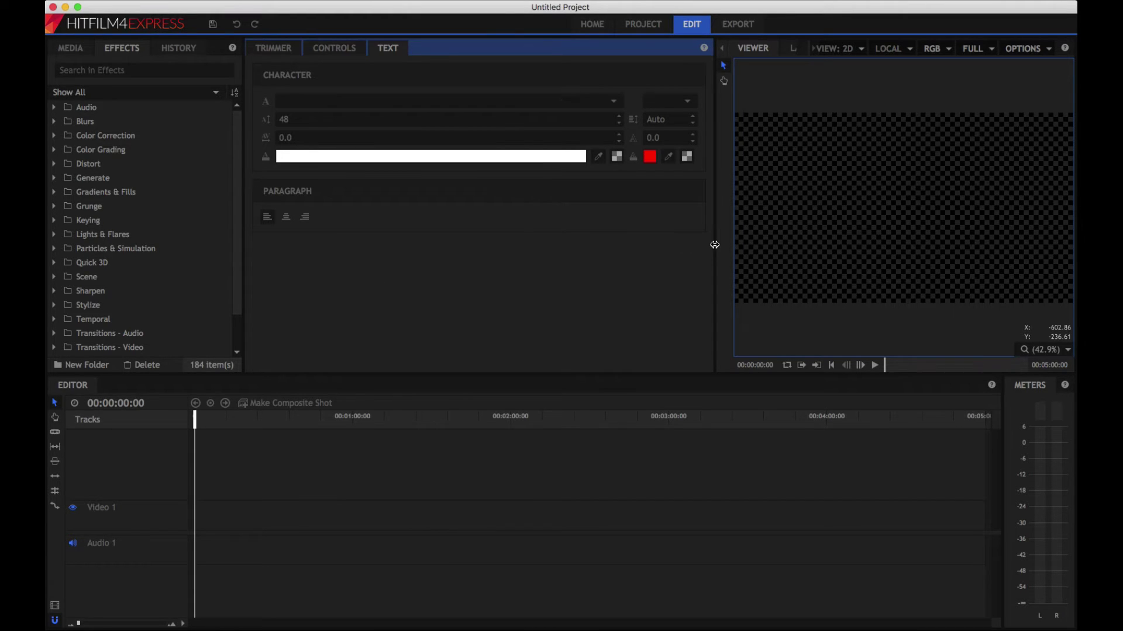
pyautogui.moveTo(718, 244); pyautogui.dragTo(515, 243)
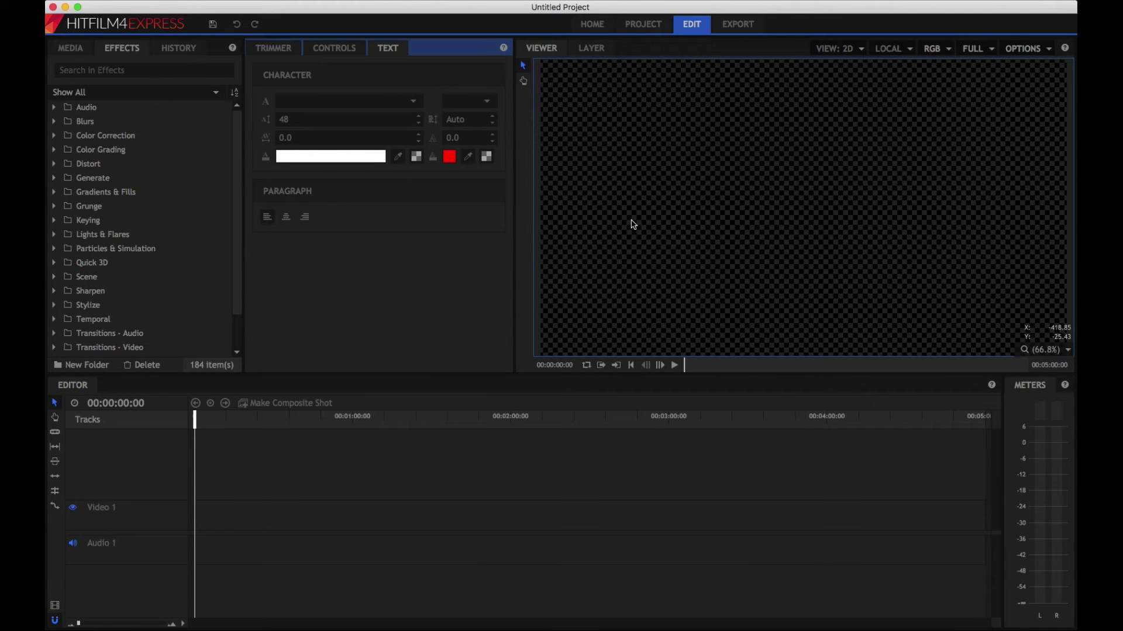
pyautogui.click(267, 49)
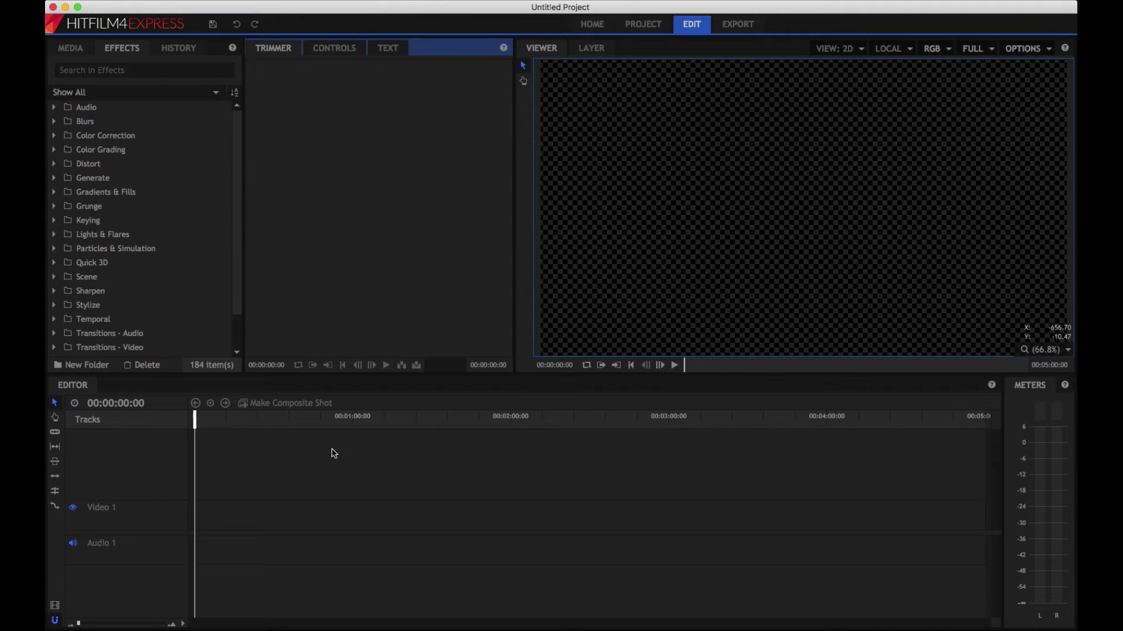
pyautogui.click(194, 1)
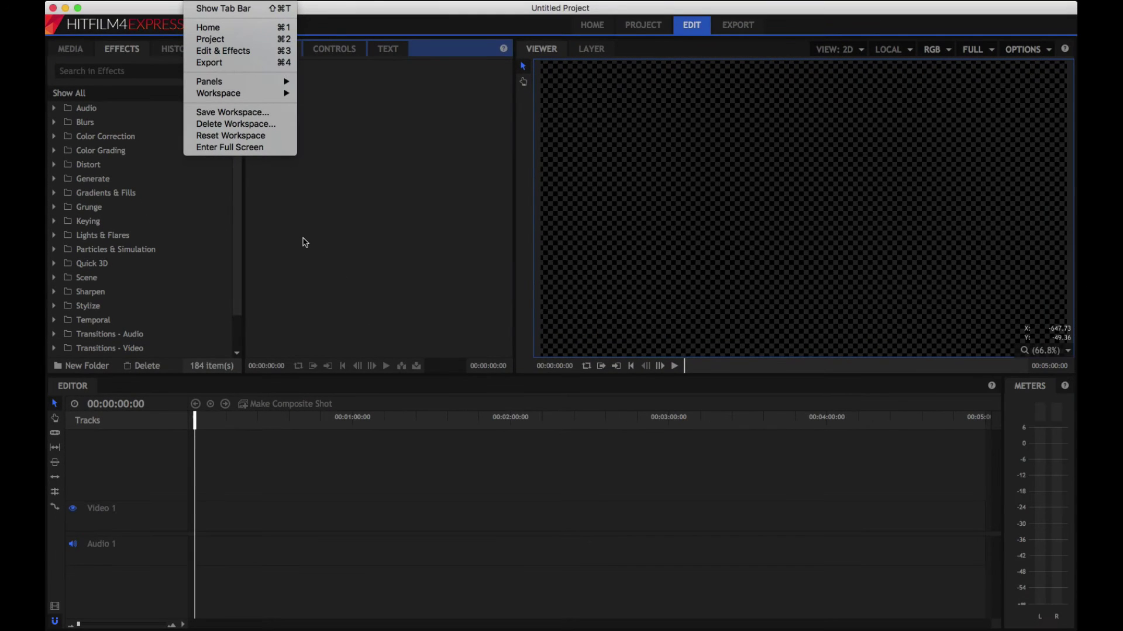
pyautogui.click(304, 241)
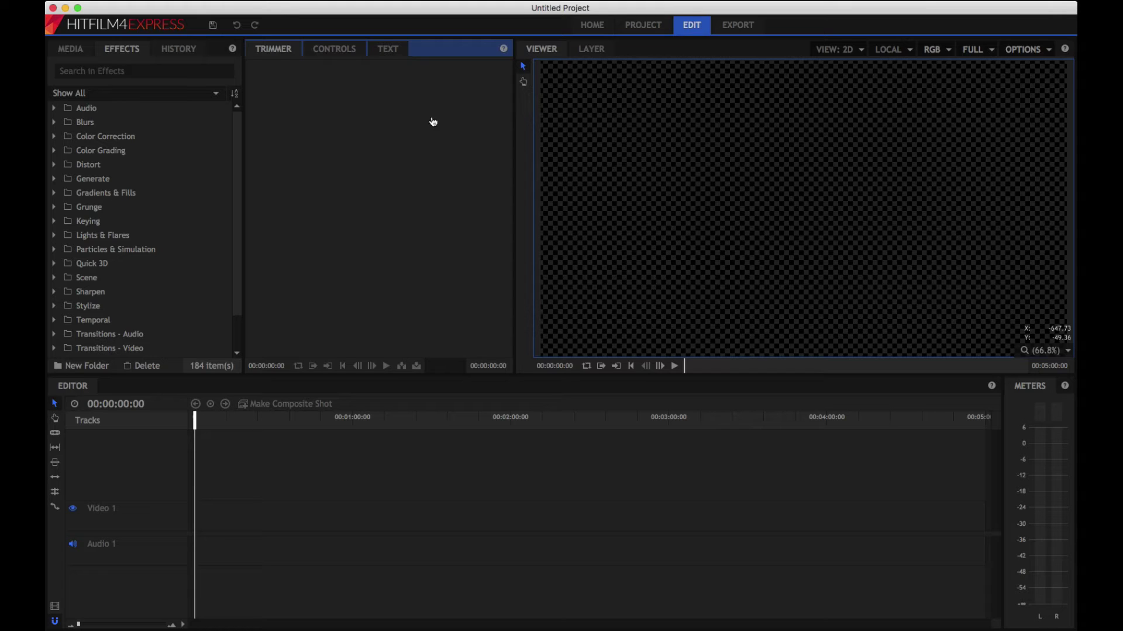
# - Switch to Finder and create a folder named Video in the Pokemon Gone Project folder
pyautogui.press('super+Tab')
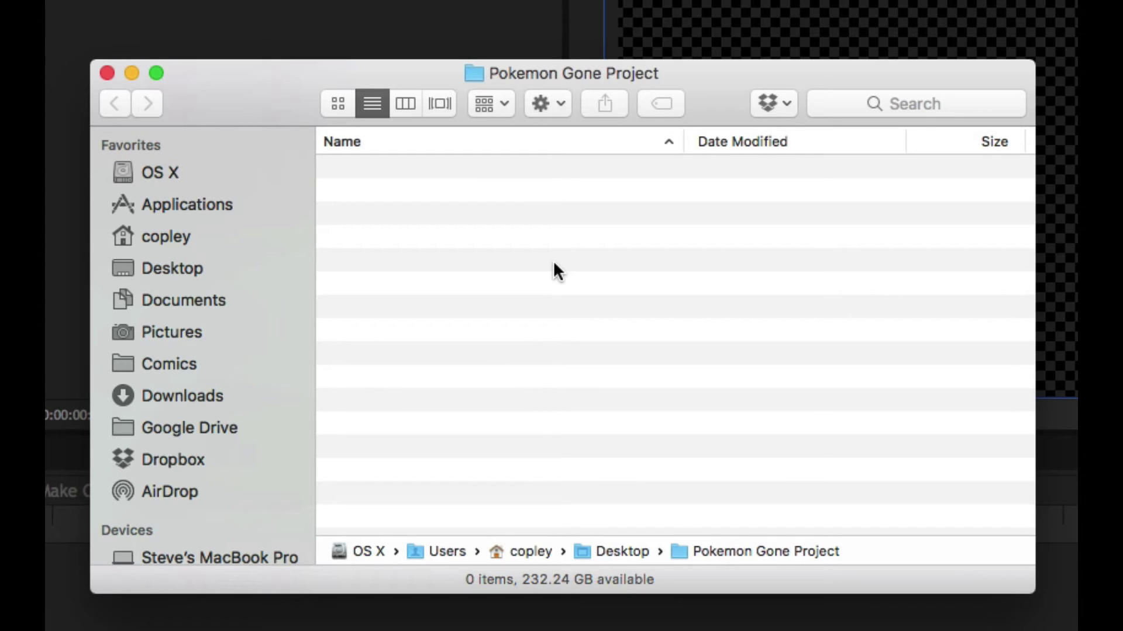
pyautogui.rightClick(434, 222)
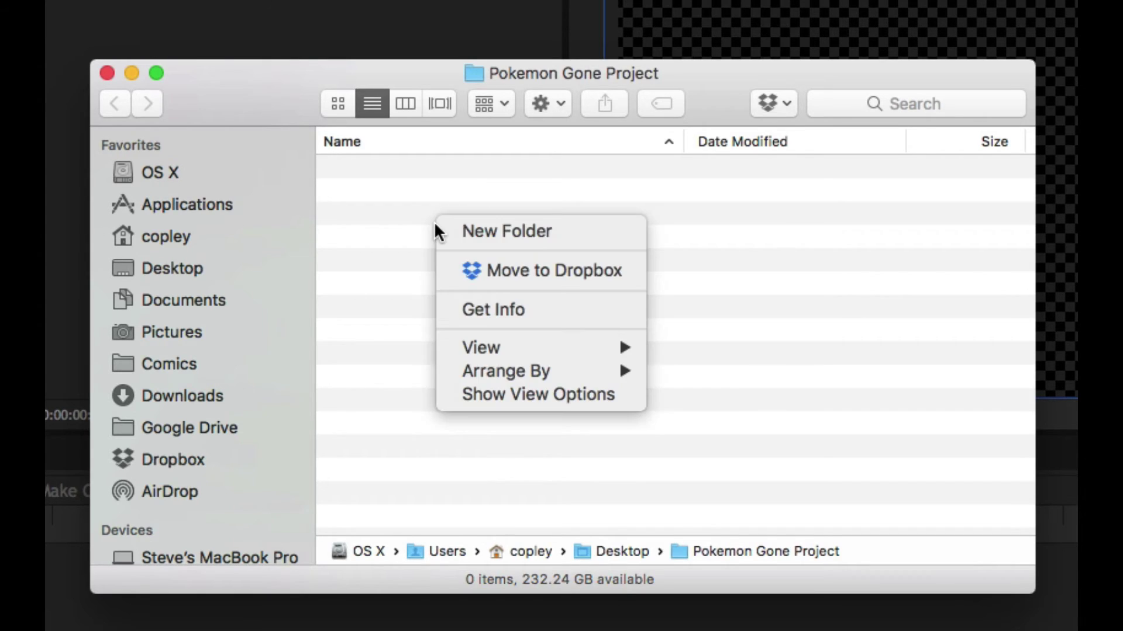
pyautogui.click(520, 234)
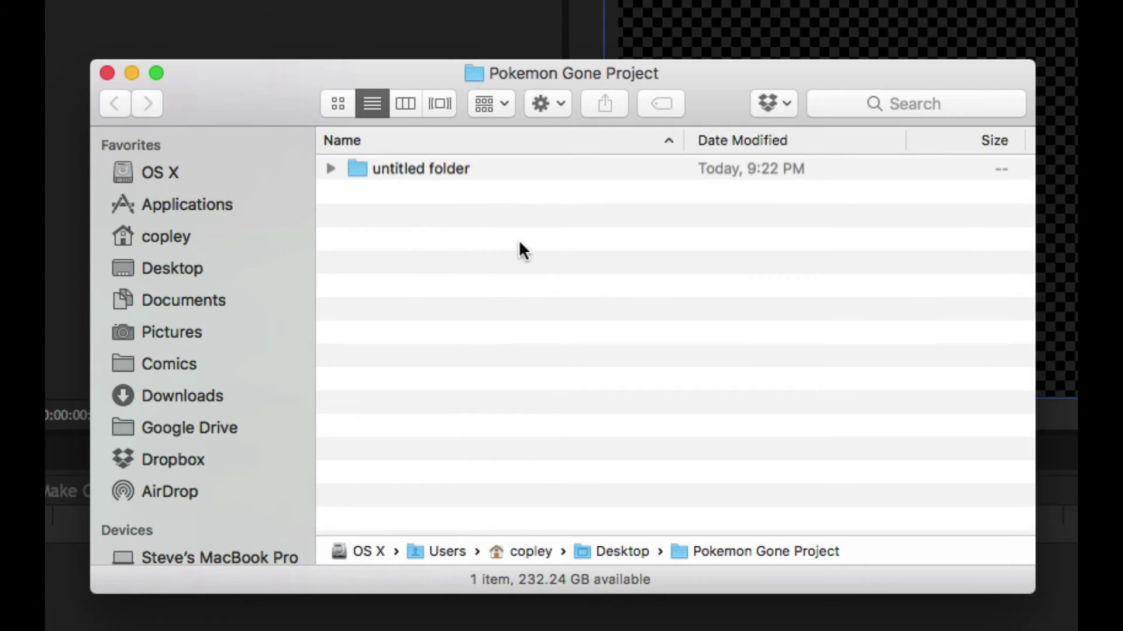
pyautogui.write('Video')
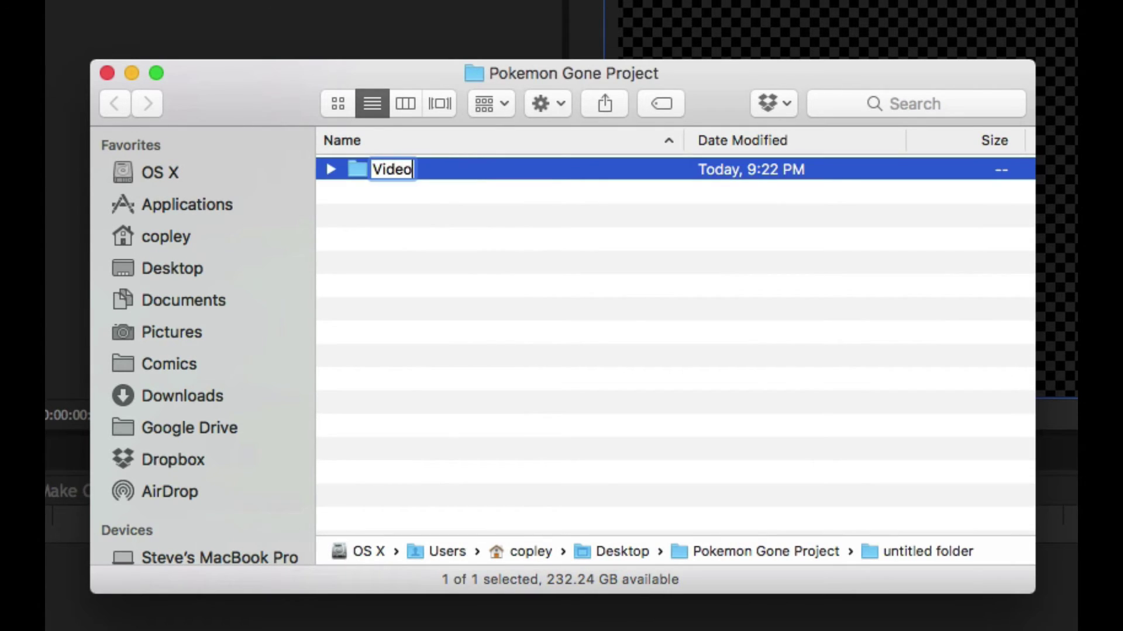
pyautogui.press('Return')
# - Create a folder named Images in the Pokemon Gone Project folder
pyautogui.rightClick(440, 265)
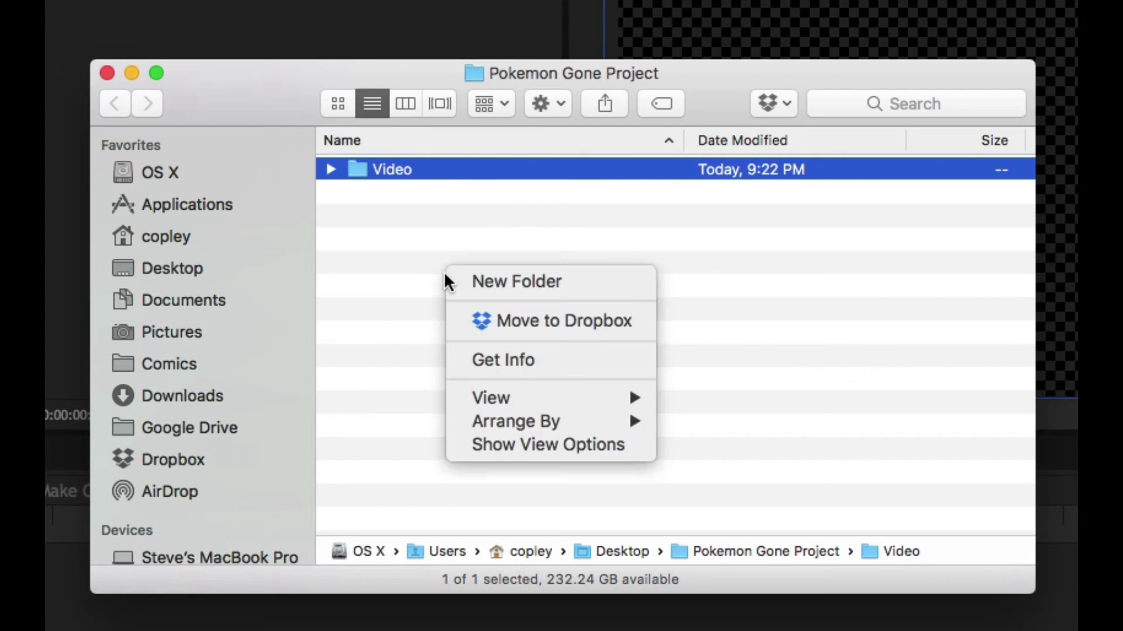
pyautogui.click(501, 280)
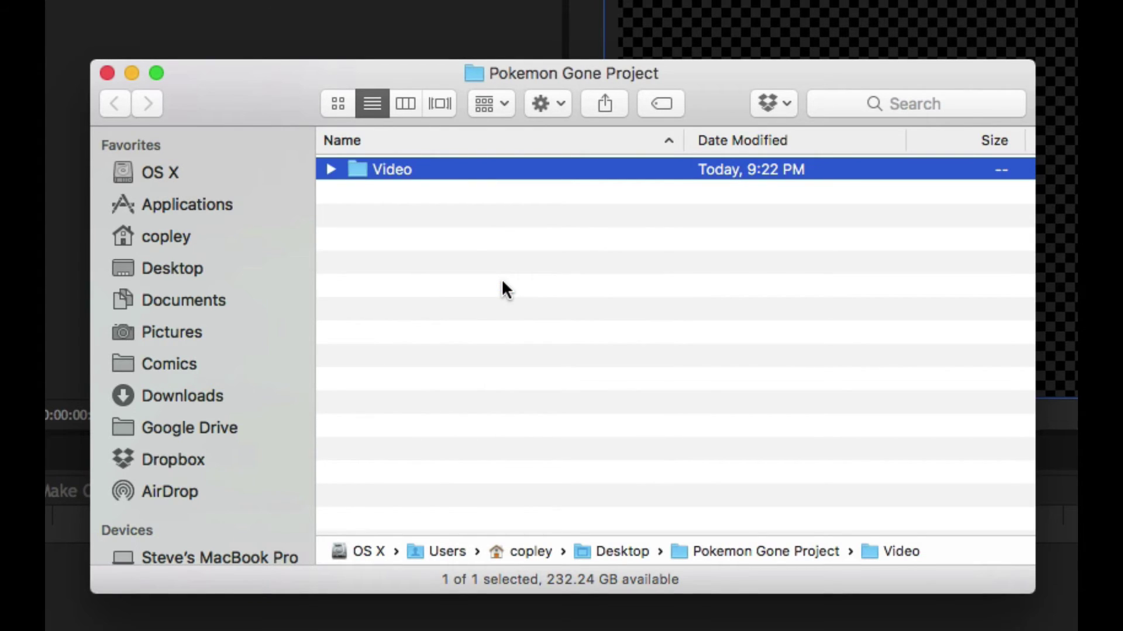
pyautogui.write('Image')
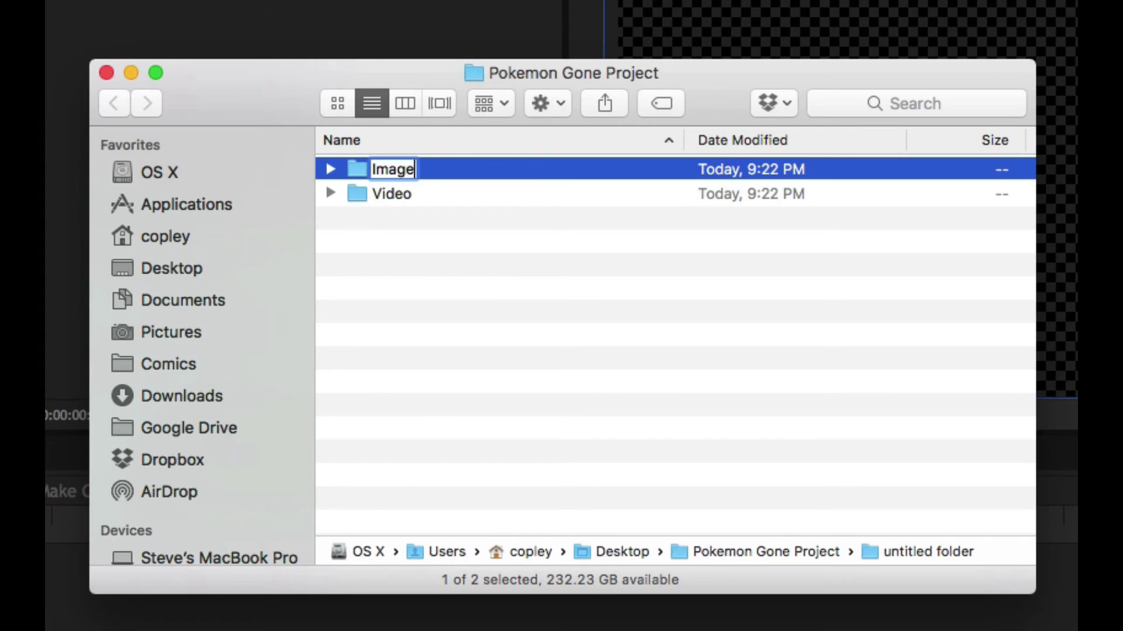
pyautogui.press('Escape')
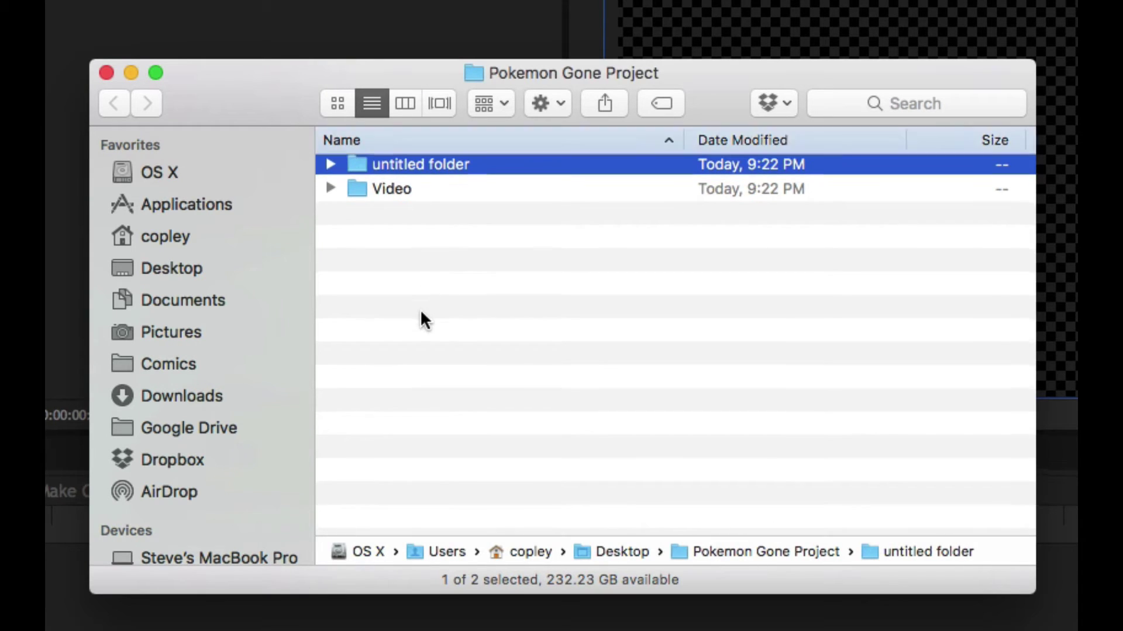
# - Create a folder named Music in the Pokemon Gone Project folder
pyautogui.rightClick(384, 308)
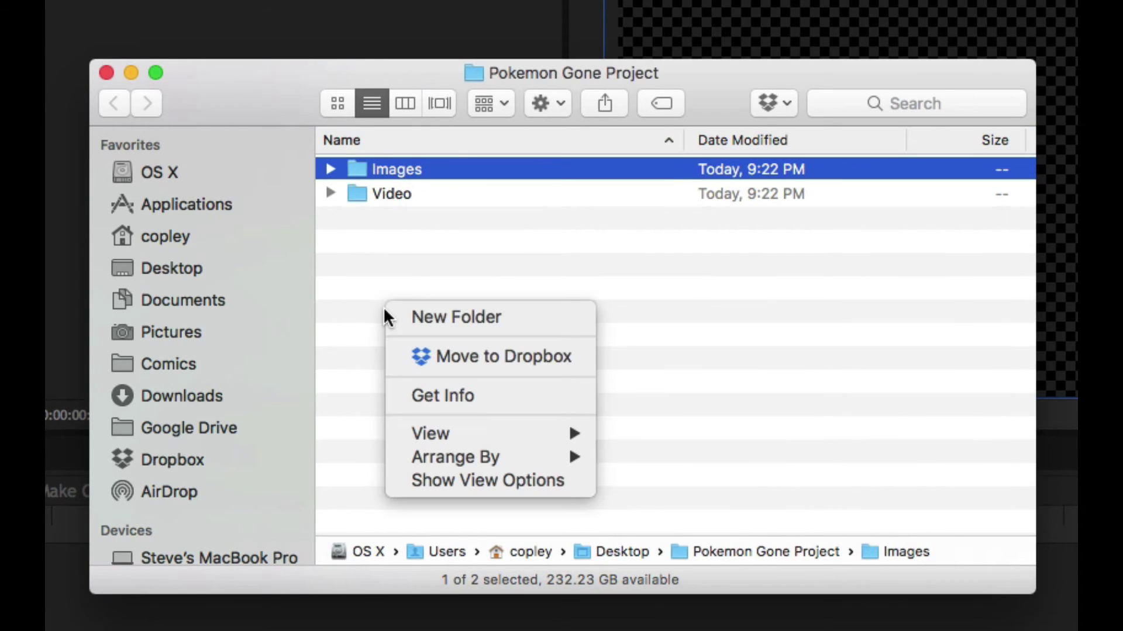
pyautogui.click(424, 317)
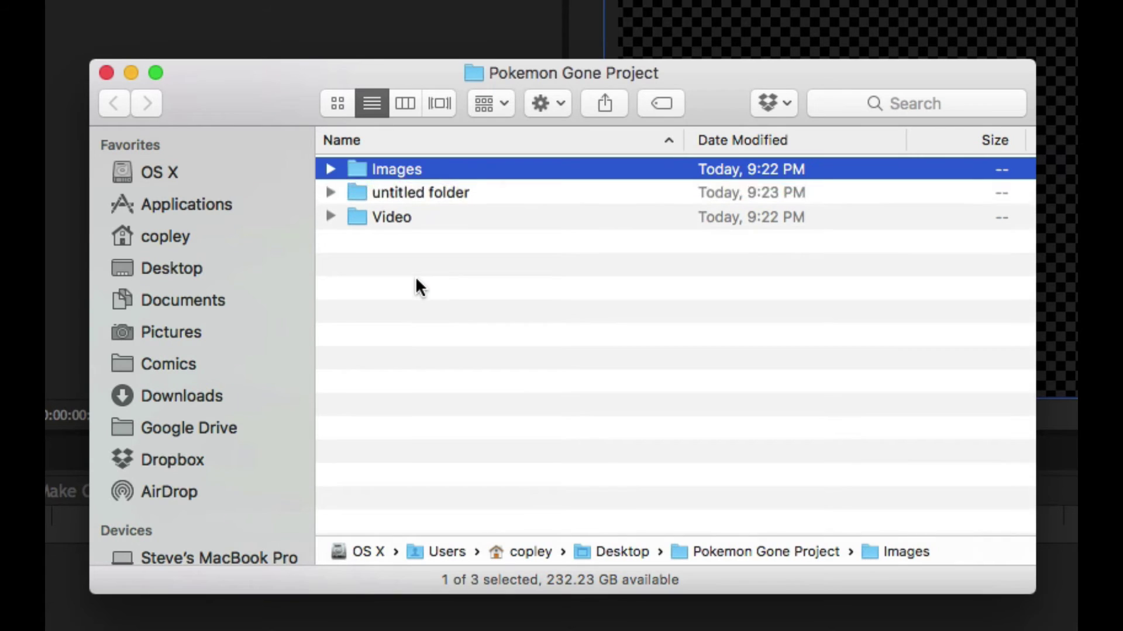
pyautogui.write('A')
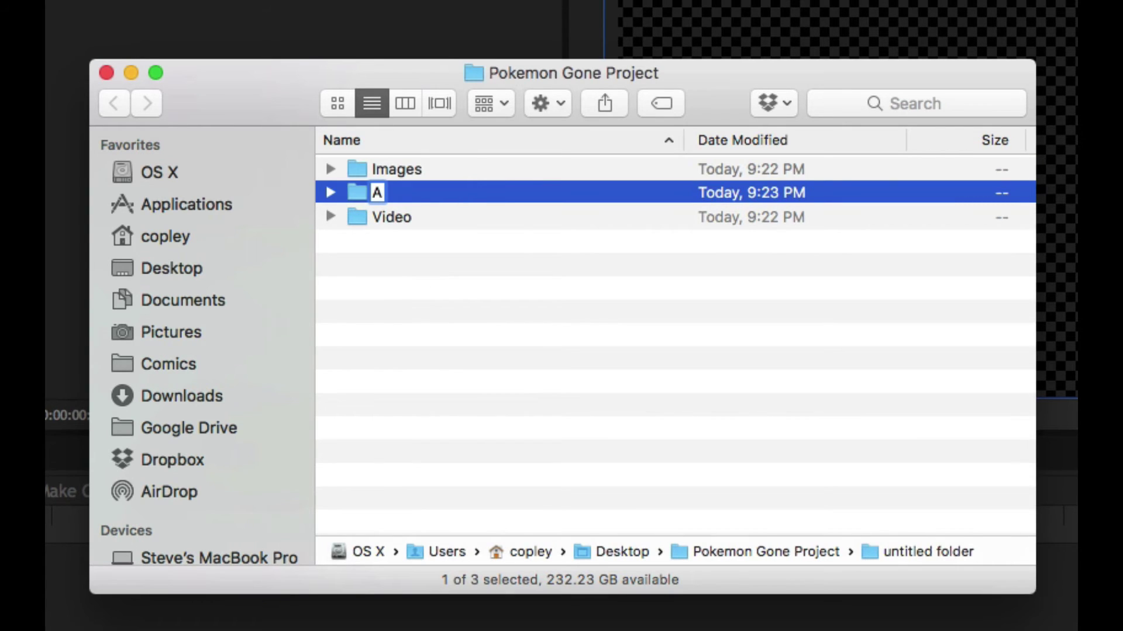
pyautogui.press('BackSpace')
pyautogui.write('Music')
pyautogui.press('Return')
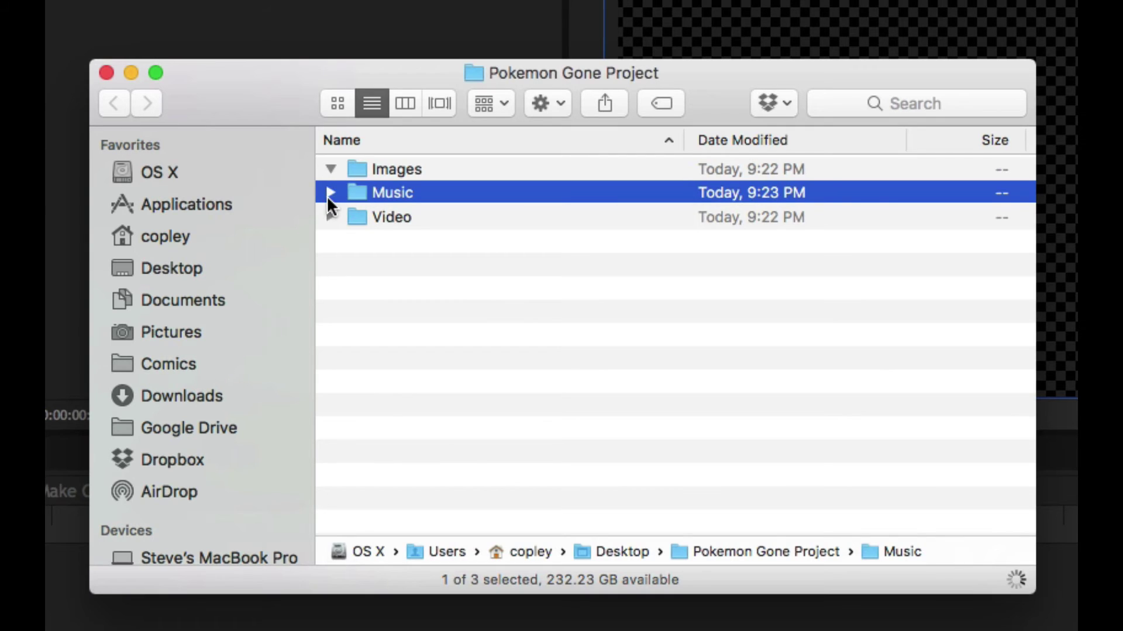
# - Expand the Images, Music and Video folders and put Multi-Storey Car Park.jpg in the Images folder
pyautogui.click(328, 193)
pyautogui.click(328, 217)
pyautogui.click(434, 260)
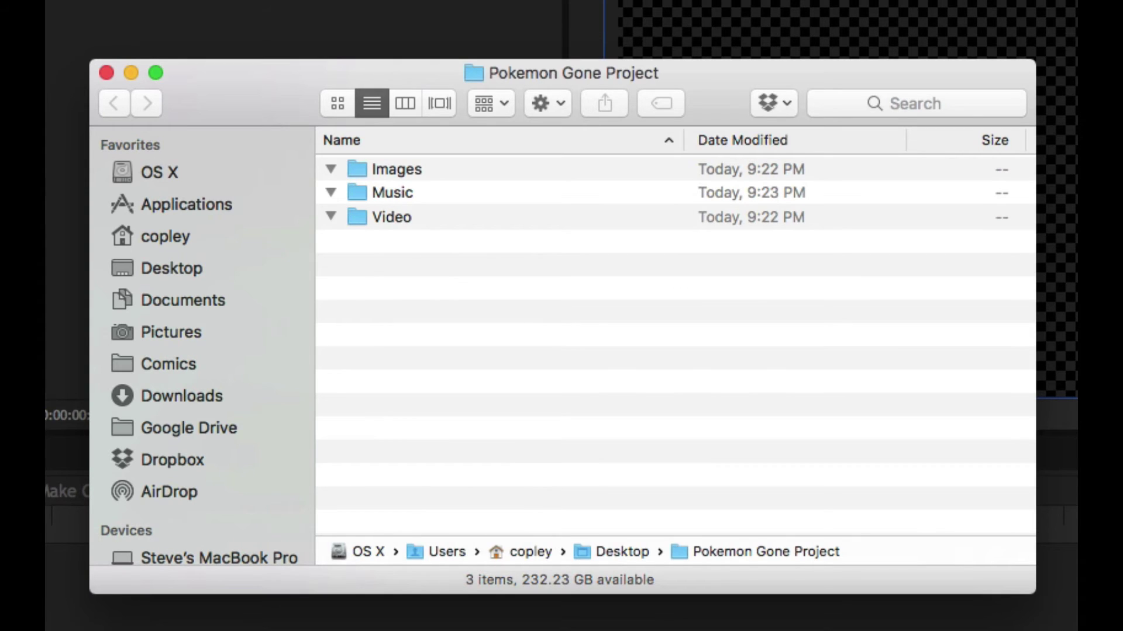
pyautogui.moveTo(1099, 293); pyautogui.dragTo(391, 169)
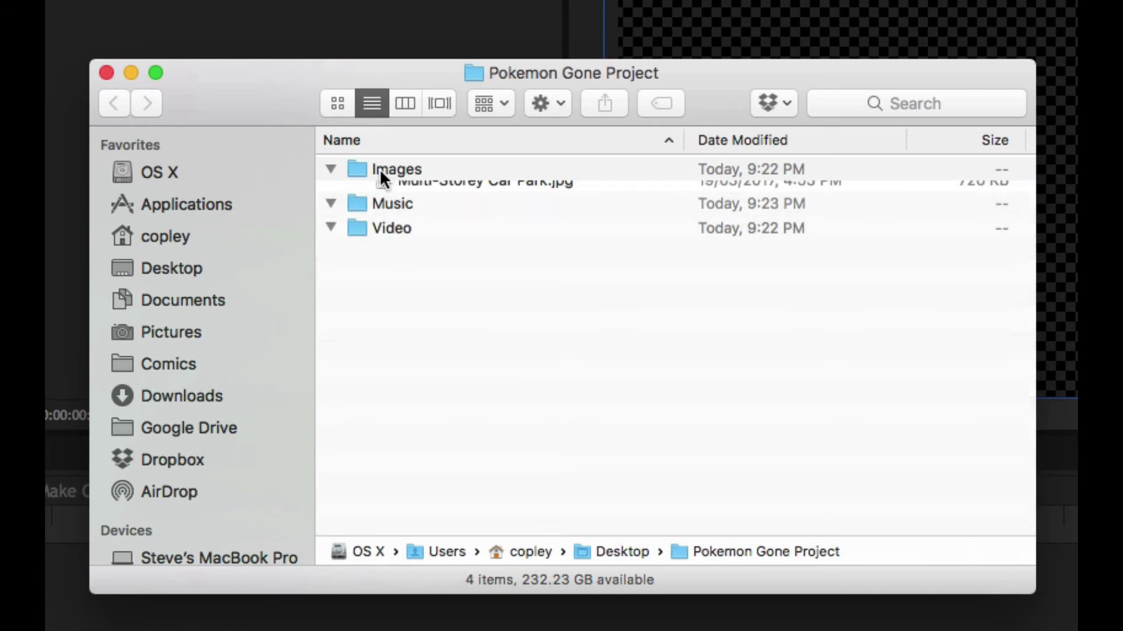
pyautogui.press('super+Tab')
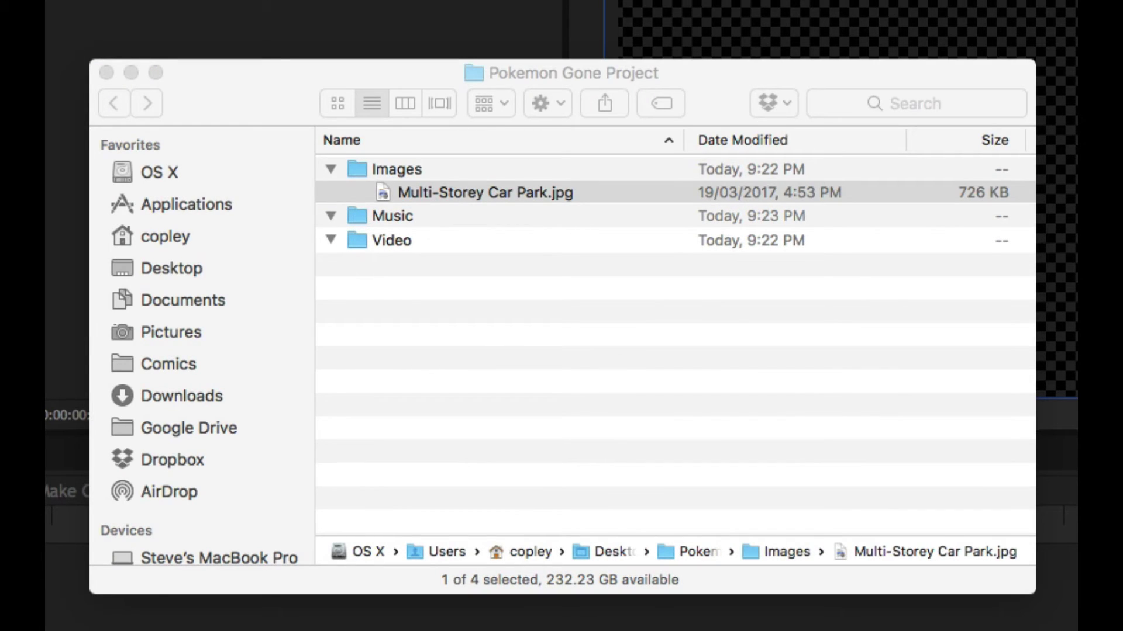
# - Put Pikachu.mp4 and Robot.mp4 in the Video folder and PacMan.mp3 in the Music folder
pyautogui.moveTo(390, 339); pyautogui.dragTo(388, 240)
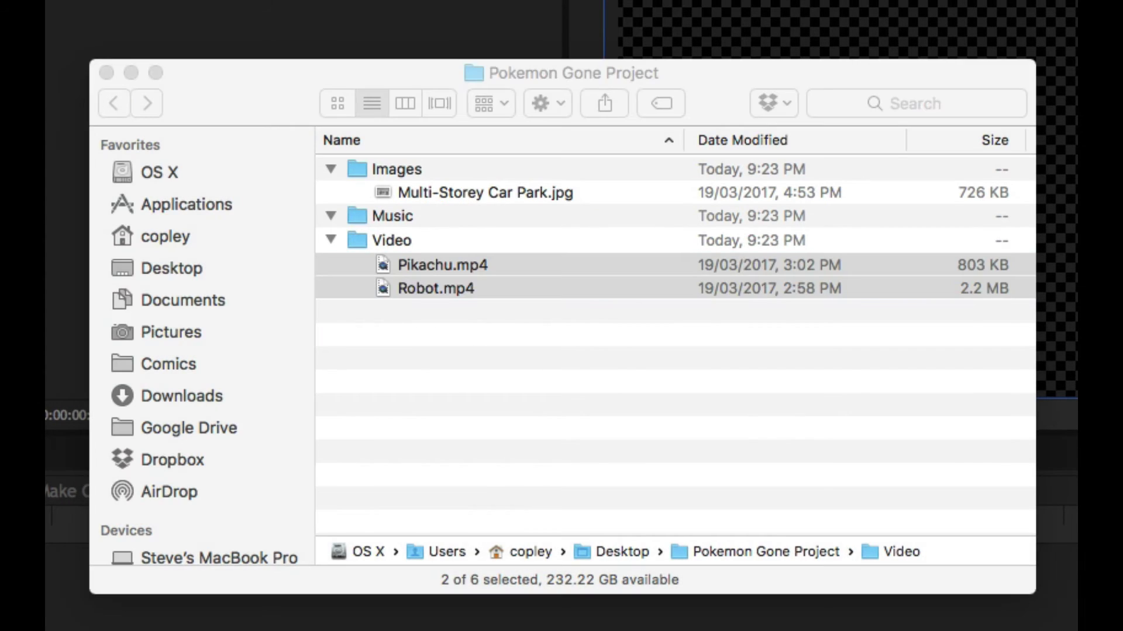
pyautogui.moveTo(752, 410); pyautogui.dragTo(381, 218)
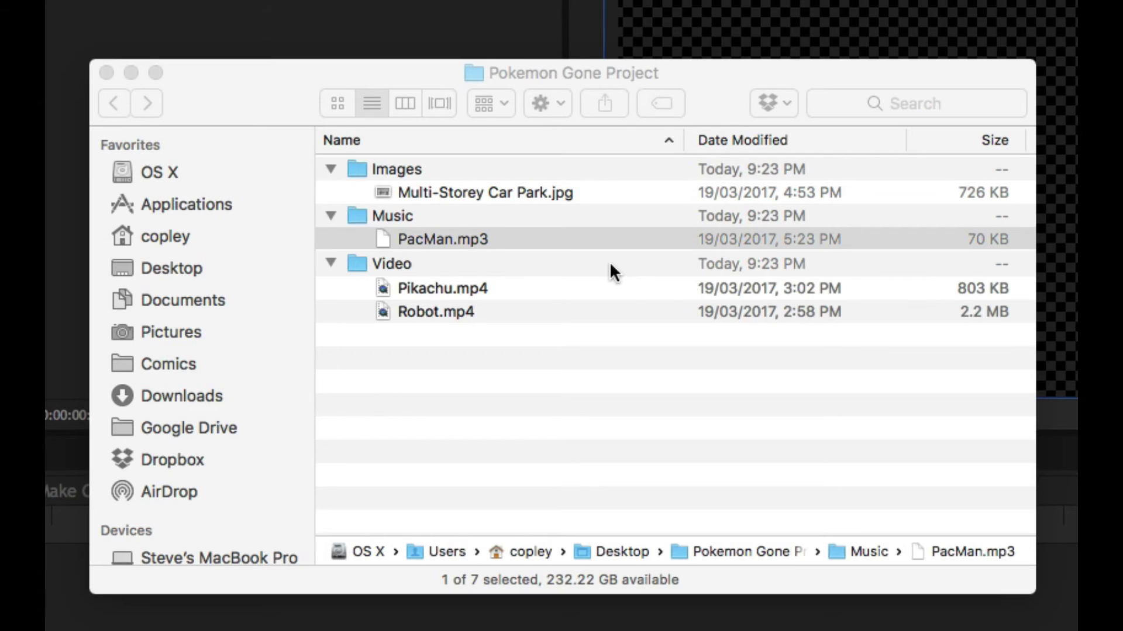
pyautogui.click(570, 354)
pyautogui.click(553, 346)
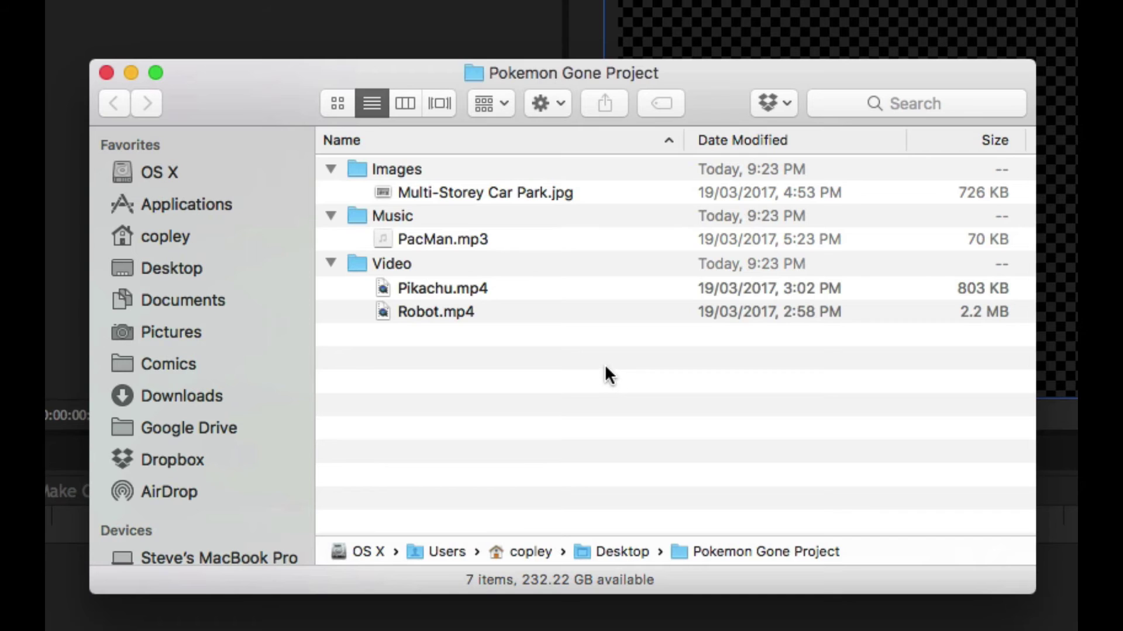
# - Import Multi-Storey Car Park.jpg, PacMan.mp3, Pikachu.mp4 and Robot.mp4 from the project folders into HitFilm's project media
pyautogui.click(437, 193)
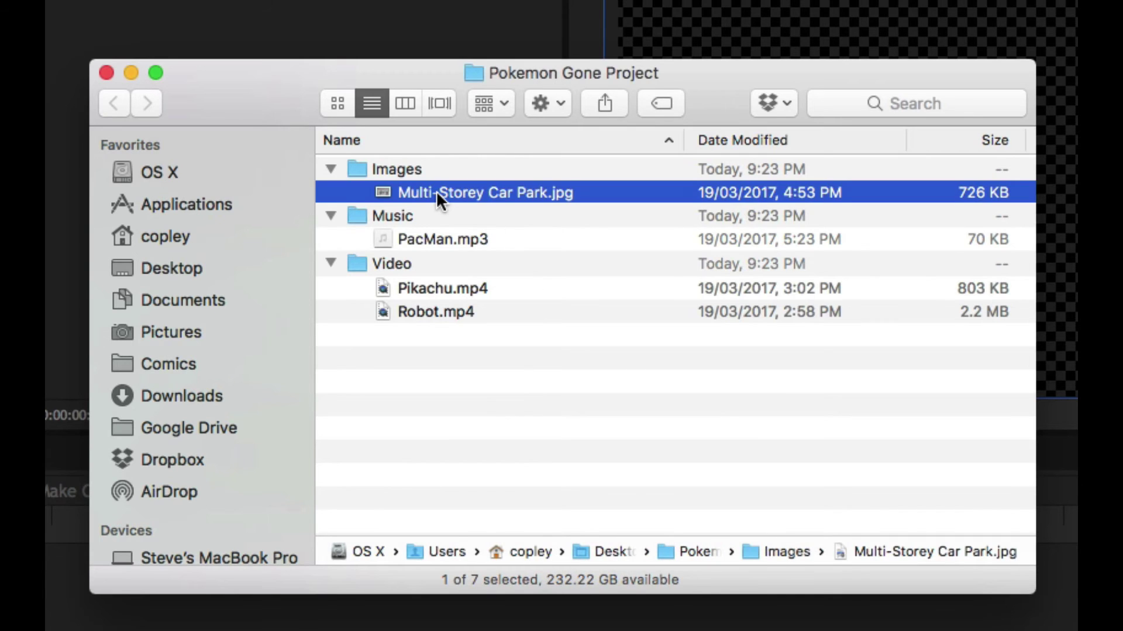
pyautogui.keyDown('super'); pyautogui.click(435, 237); pyautogui.keyUp('super')
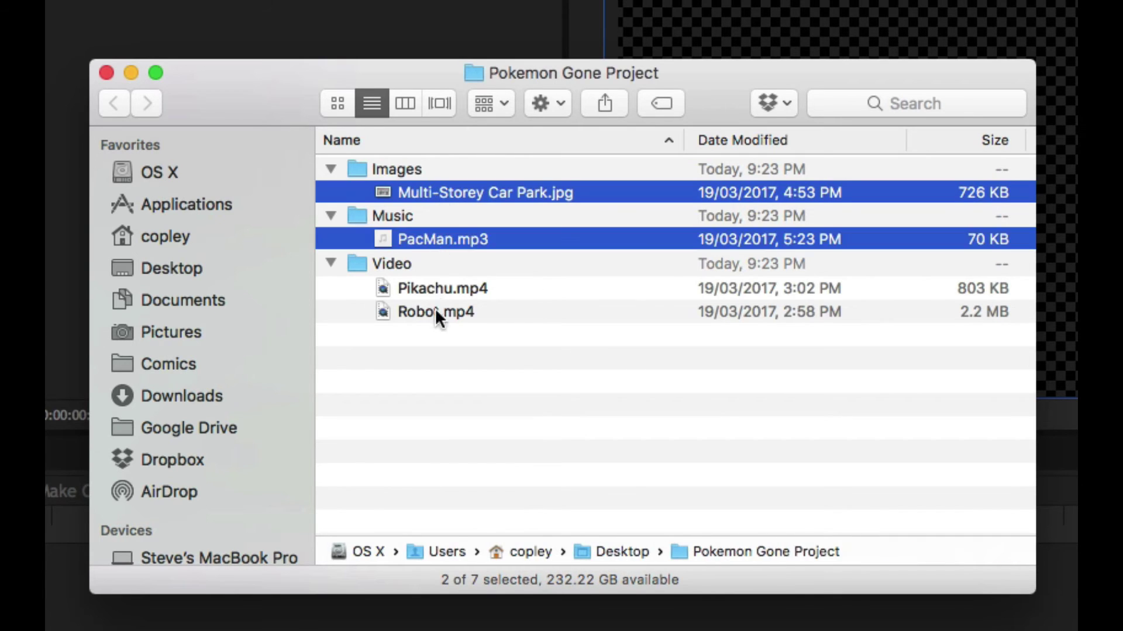
pyautogui.keyDown('super'); pyautogui.click(436, 289); pyautogui.keyUp('super')
pyautogui.keyDown('super'); pyautogui.click(445, 311); pyautogui.keyUp('super')
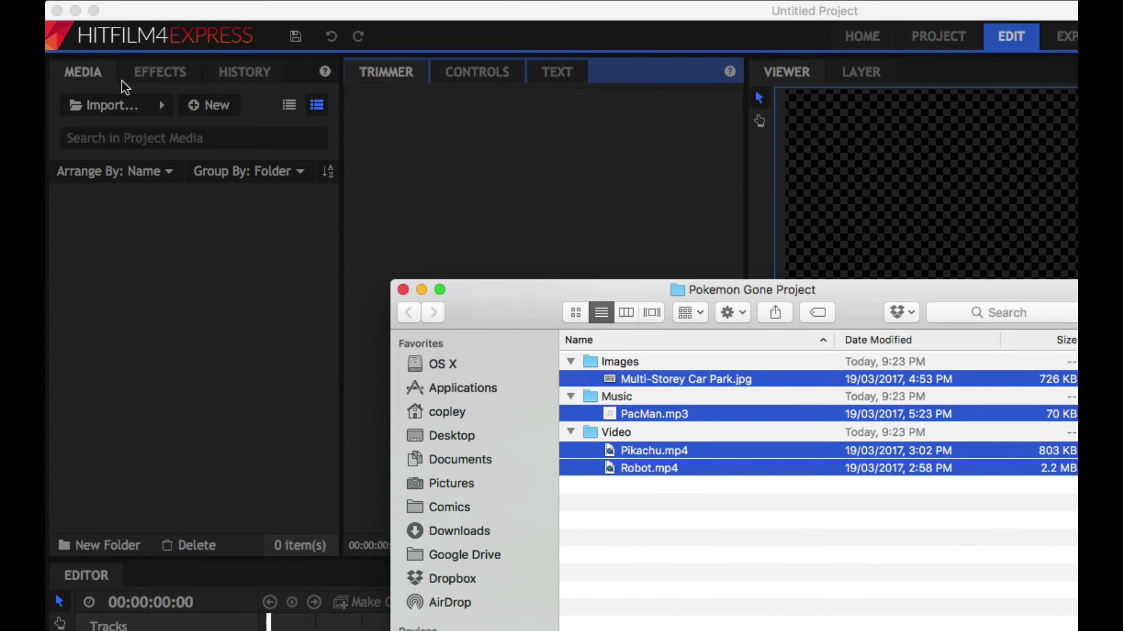
pyautogui.moveTo(648, 379); pyautogui.dragTo(244, 298)
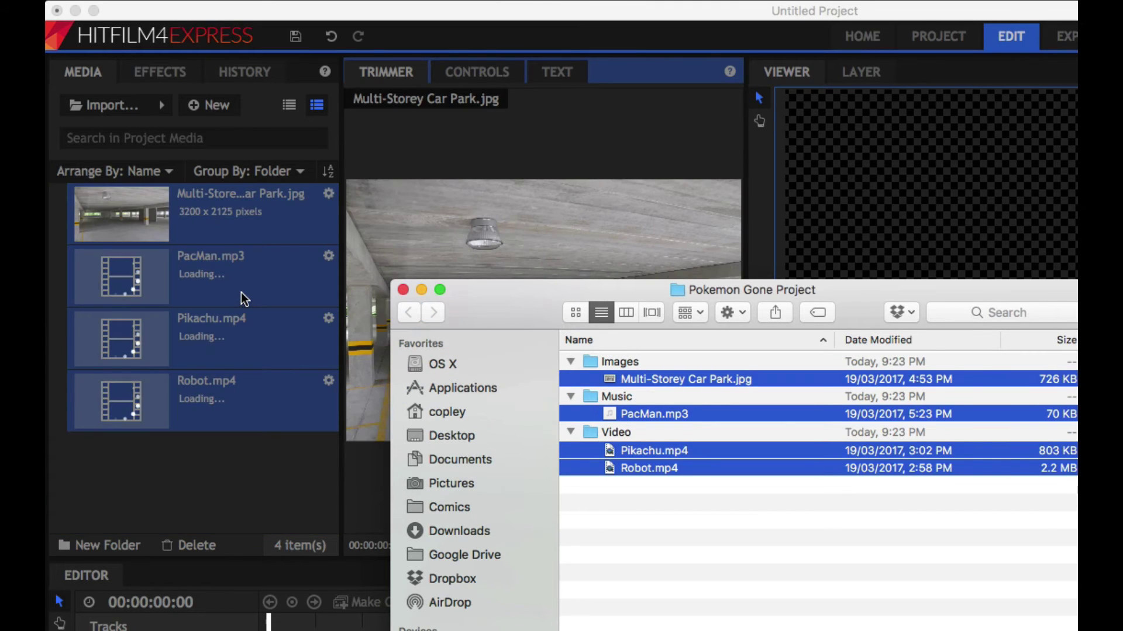
pyautogui.click(626, 15)
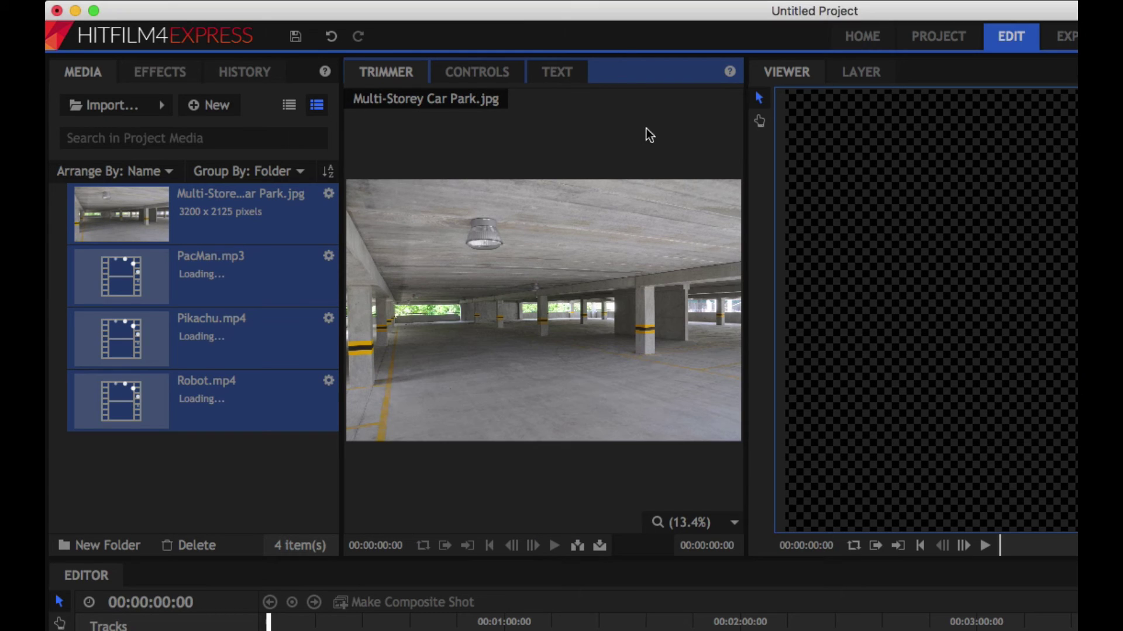
pyautogui.click(239, 455)
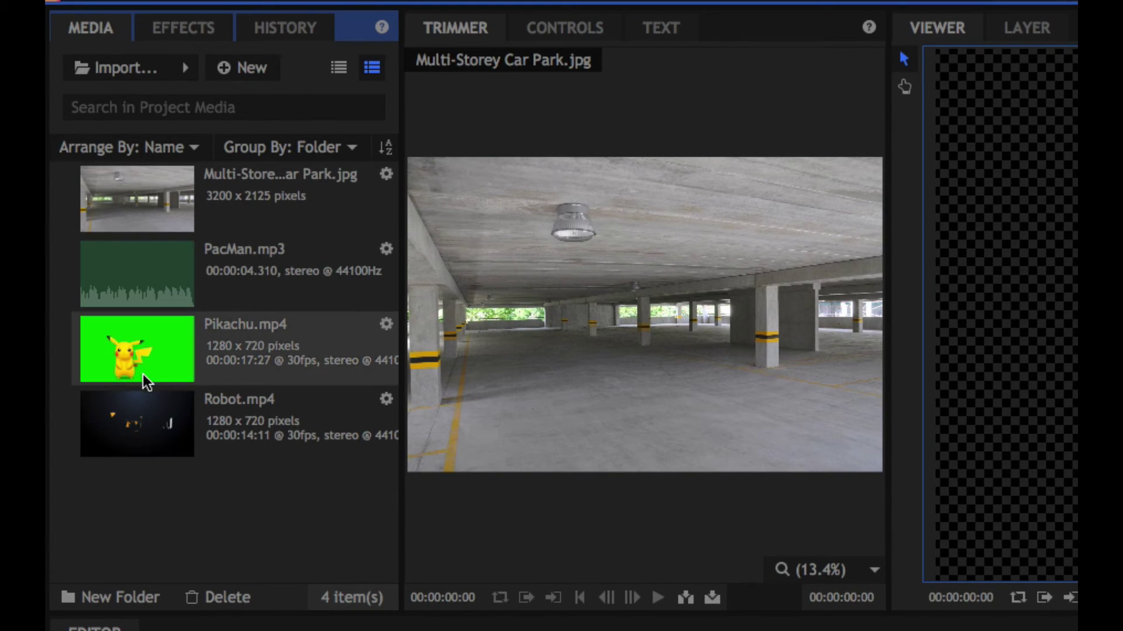
# - Open Robot.mp4 in a widened Trimmer and preview the opening seconds of the clip
pyautogui.click(140, 418)
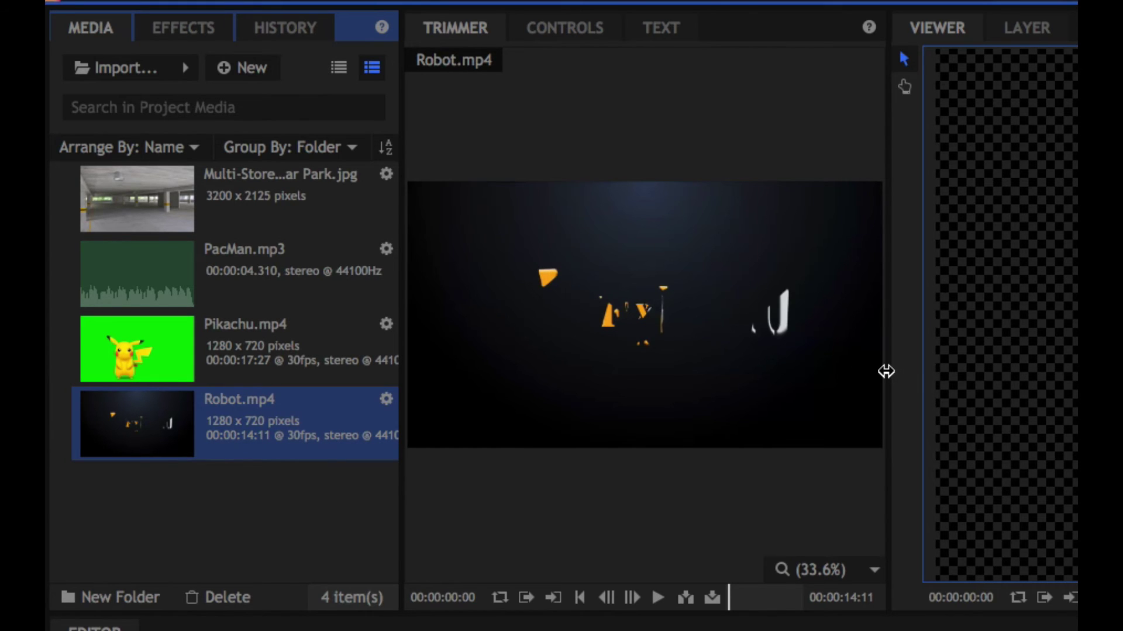
pyautogui.moveTo(887, 373); pyautogui.dragTo(941, 371)
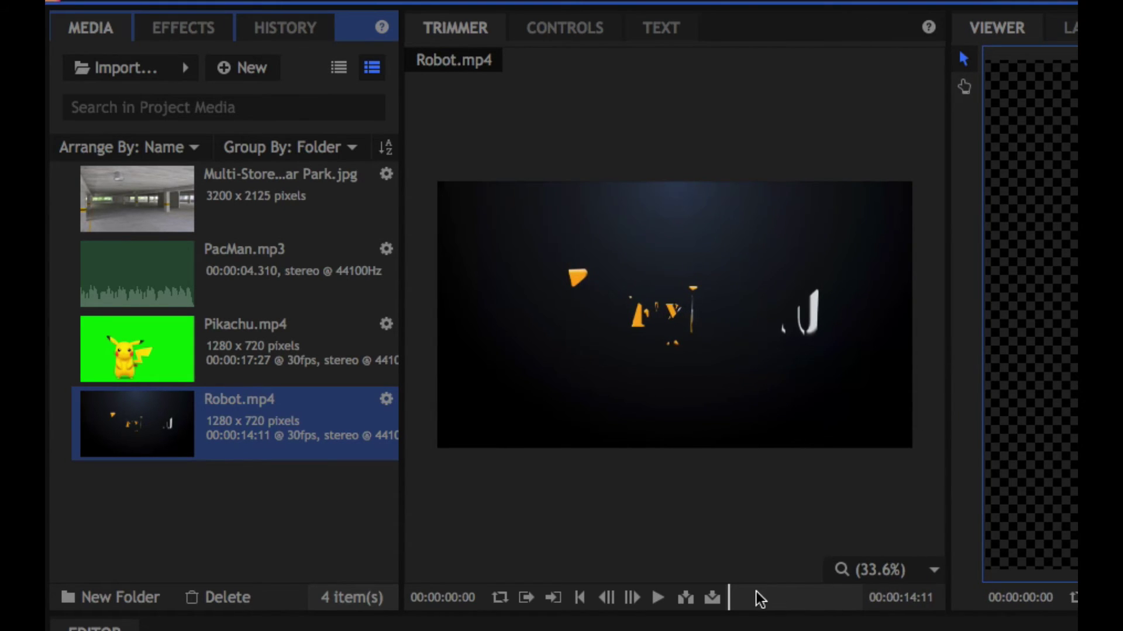
pyautogui.click(659, 598)
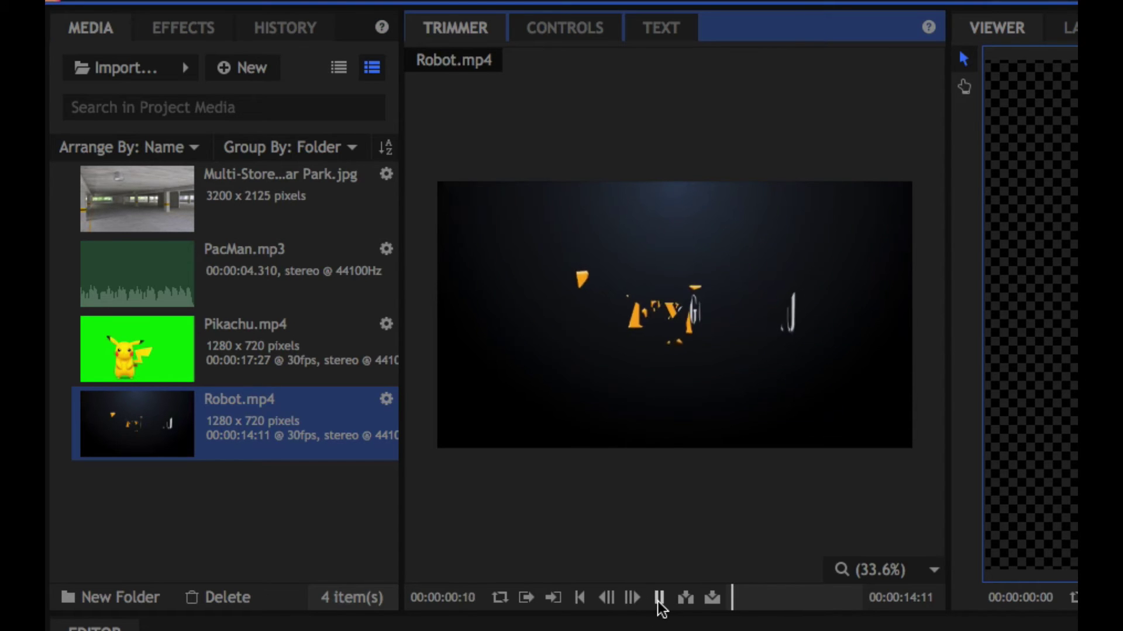
pyautogui.click(659, 598)
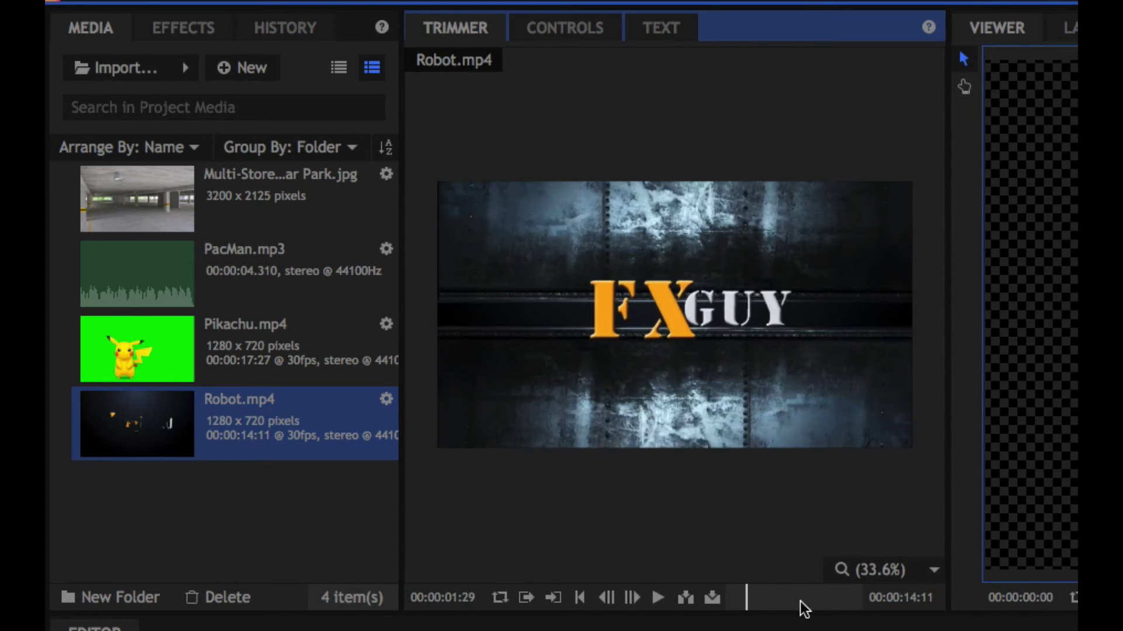
pyautogui.moveTo(746, 604)
pyautogui.mouseDown()
pyautogui.moveTo(844, 609)
pyautogui.moveTo(754, 609)
pyautogui.mouseUp()
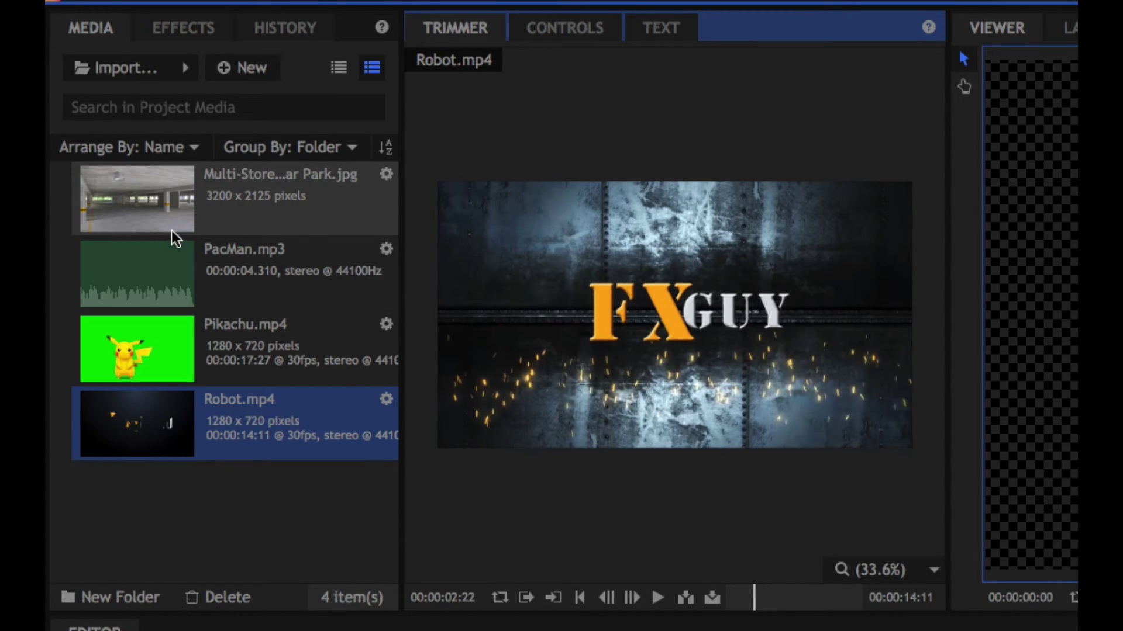
# - Compare the opening frame of Pikachu.mp4 with the green-screen section of Robot.mp4 in the Trimmer
pyautogui.click(157, 350)
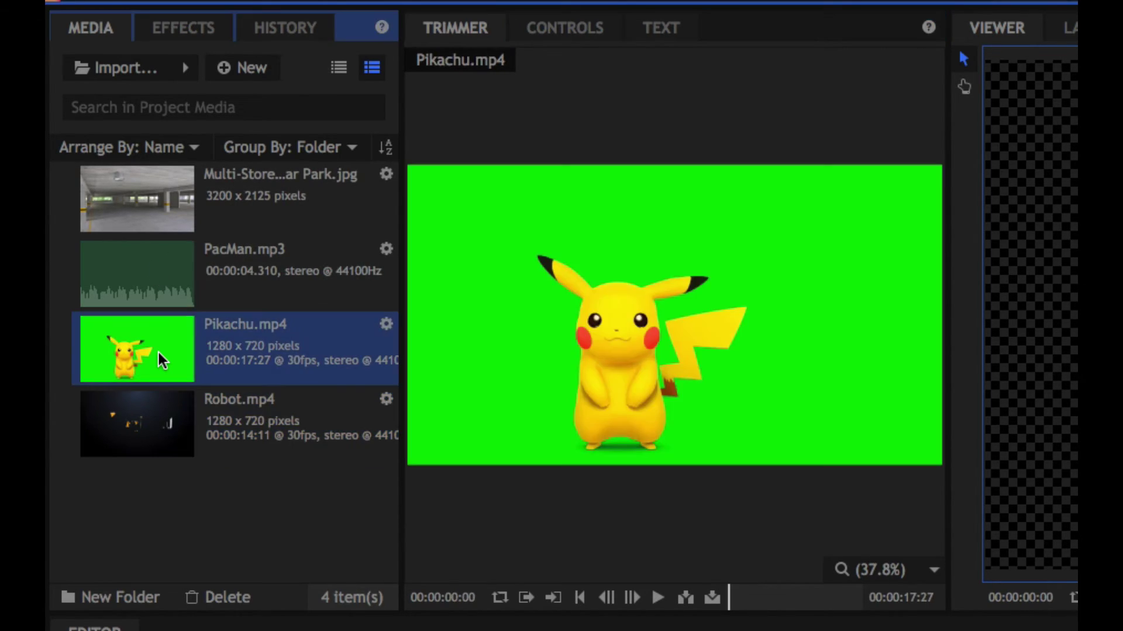
pyautogui.click(155, 416)
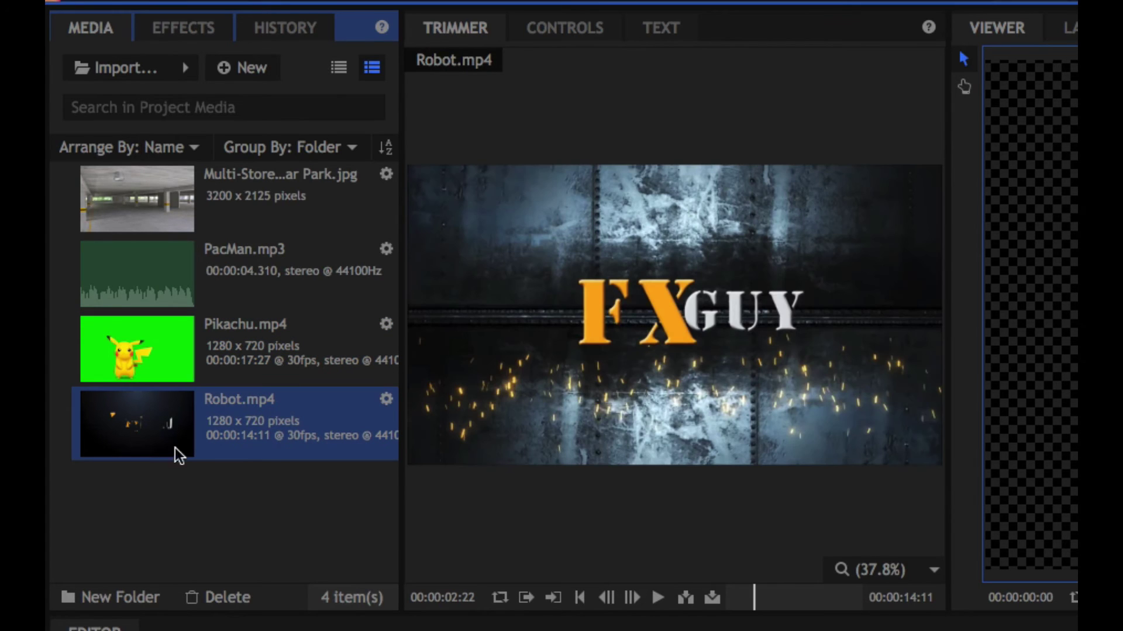
pyautogui.click(776, 603)
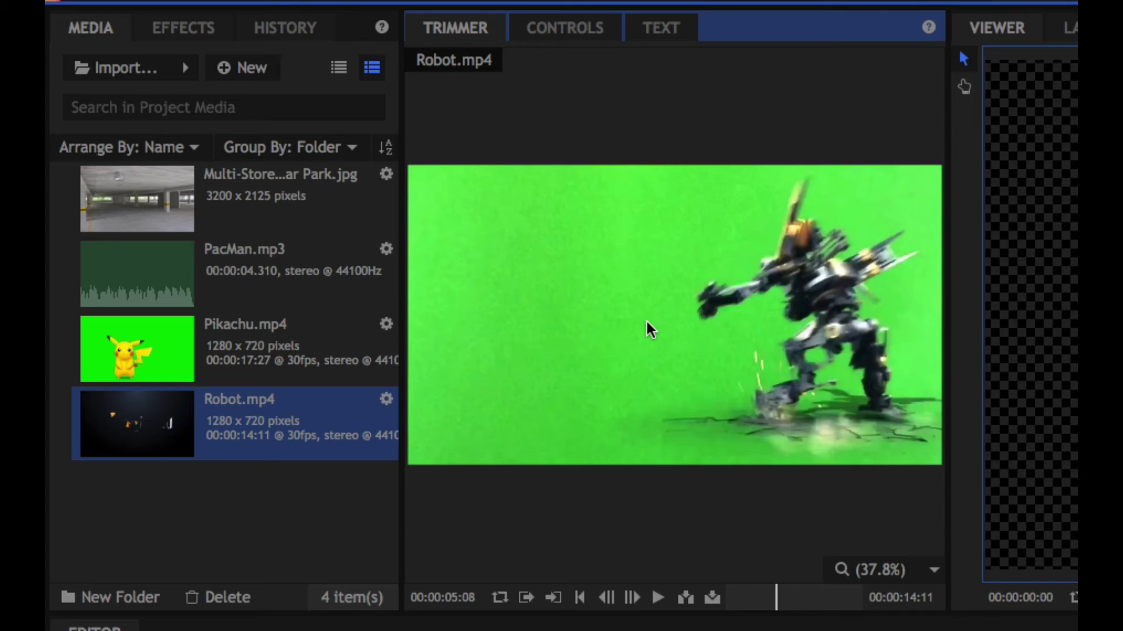
pyautogui.click(142, 357)
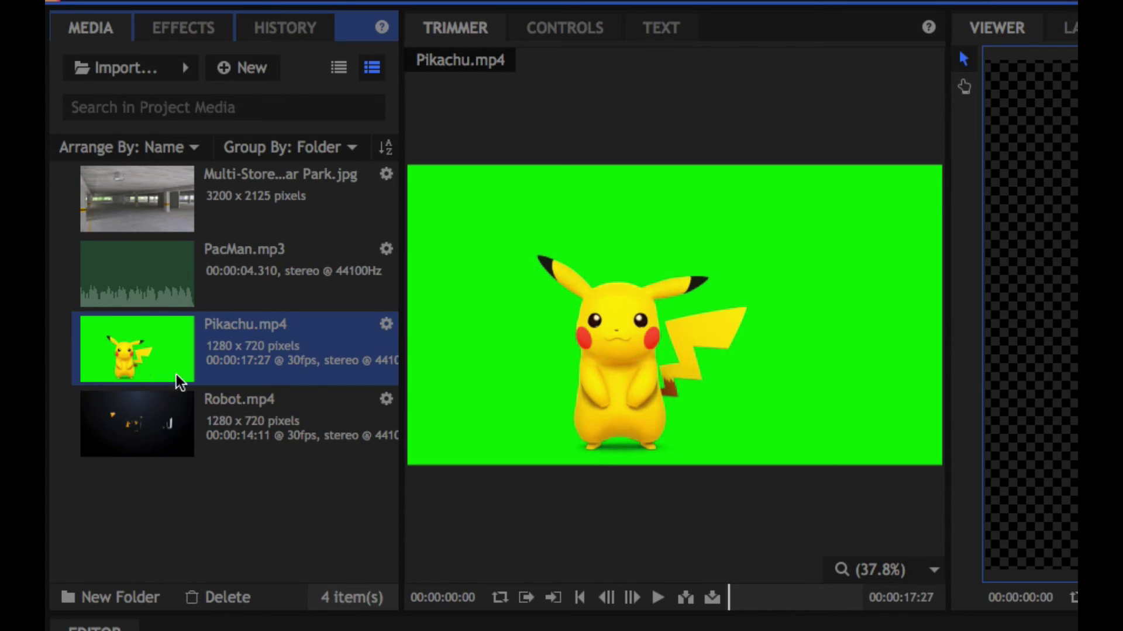
pyautogui.click(164, 427)
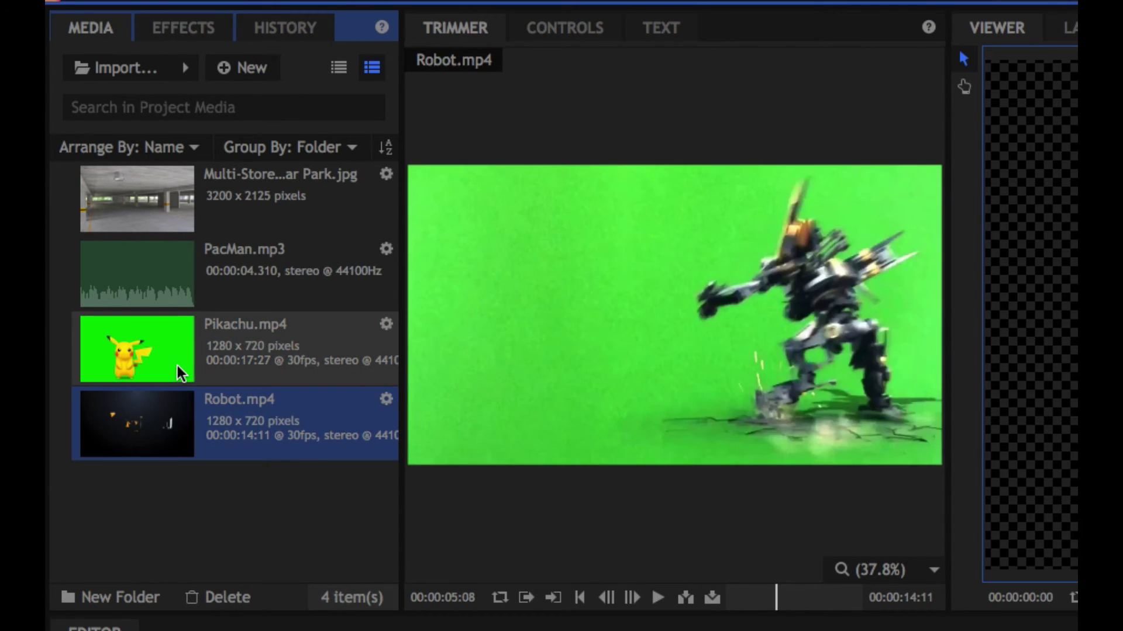
pyautogui.click(177, 366)
pyautogui.click(171, 417)
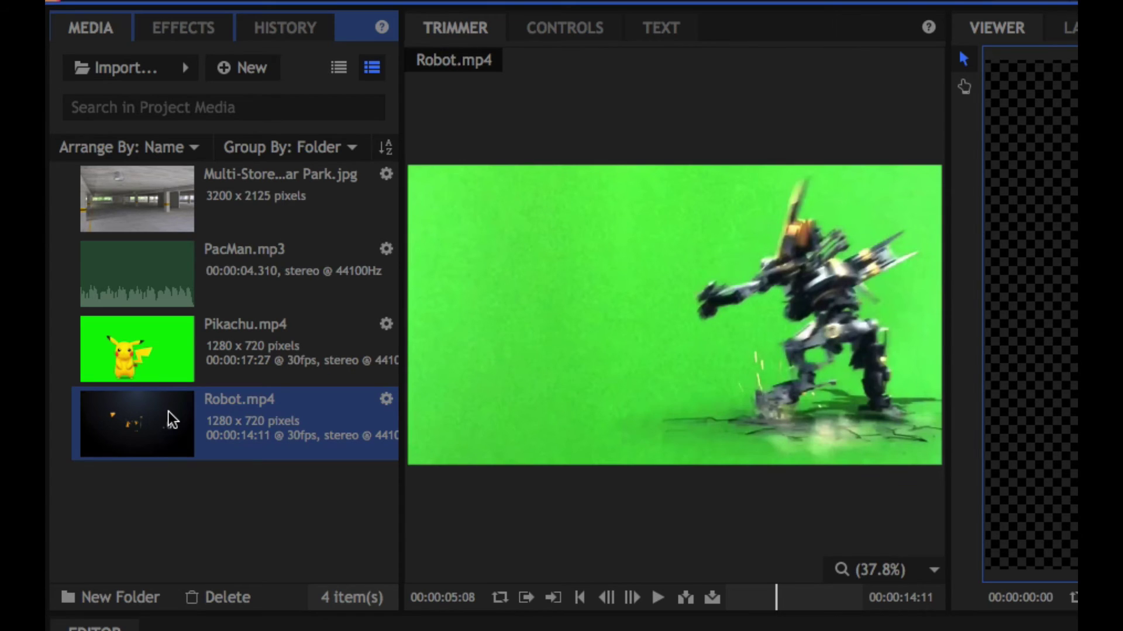
pyautogui.click(167, 372)
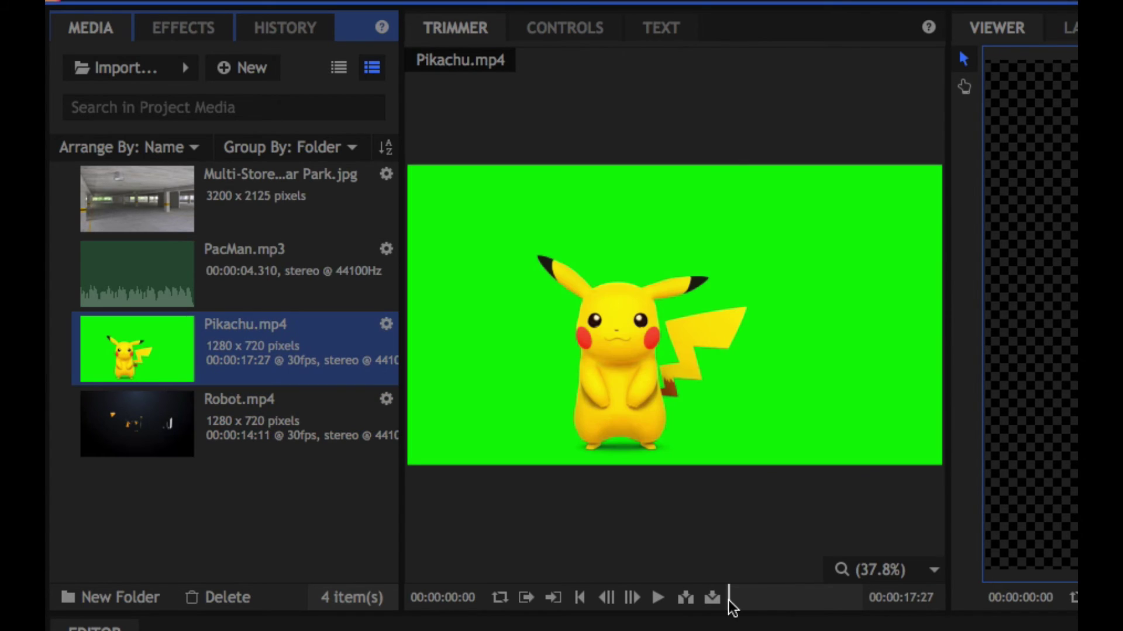
pyautogui.moveTo(731, 605)
pyautogui.mouseDown()
pyautogui.moveTo(864, 611)
pyautogui.moveTo(714, 602)
pyautogui.mouseUp()
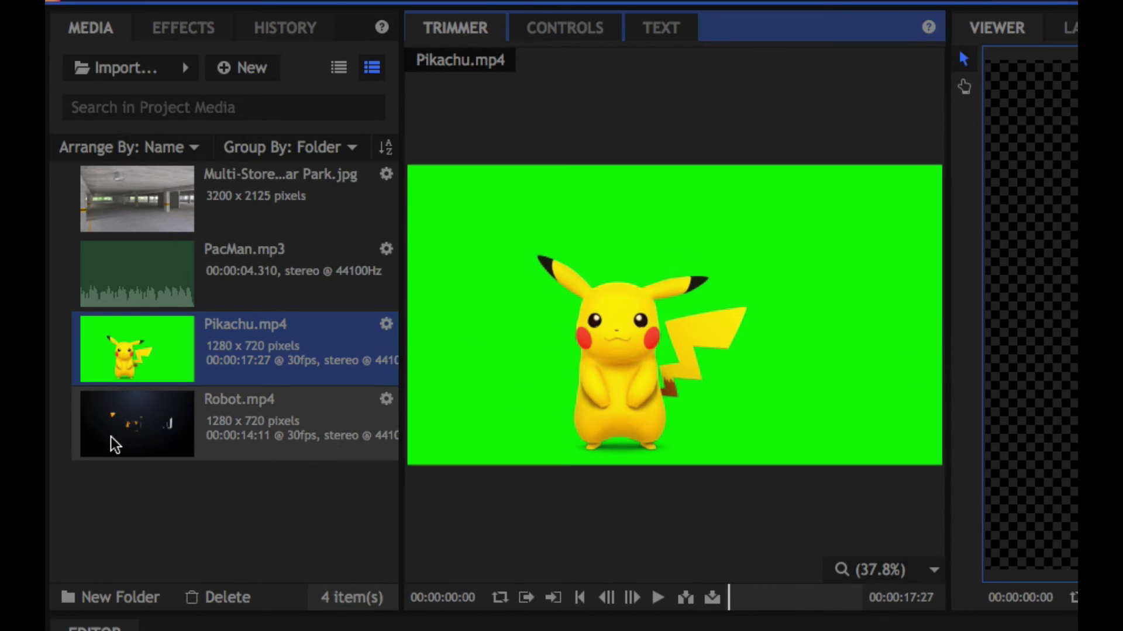
# - Trim Robot.mp4 with an In Point at 00:00:04:20 and an Out Point at 00:00:12:27
pyautogui.click(148, 426)
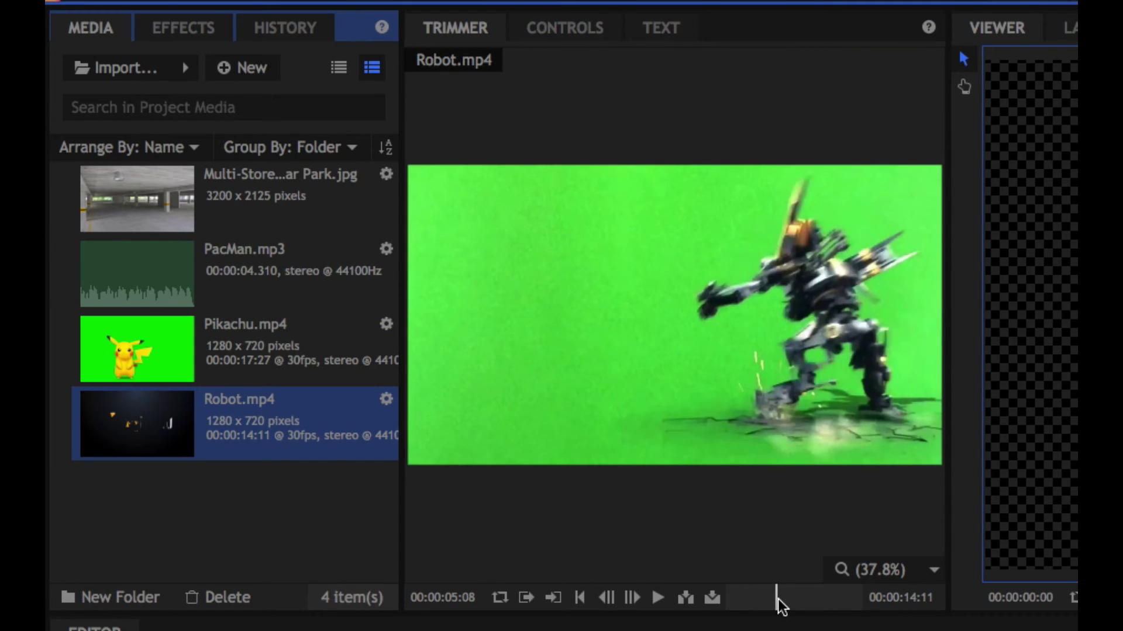
pyautogui.moveTo(777, 599)
pyautogui.mouseDown()
pyautogui.moveTo(727, 604)
pyautogui.moveTo(772, 609)
pyautogui.mouseUp()
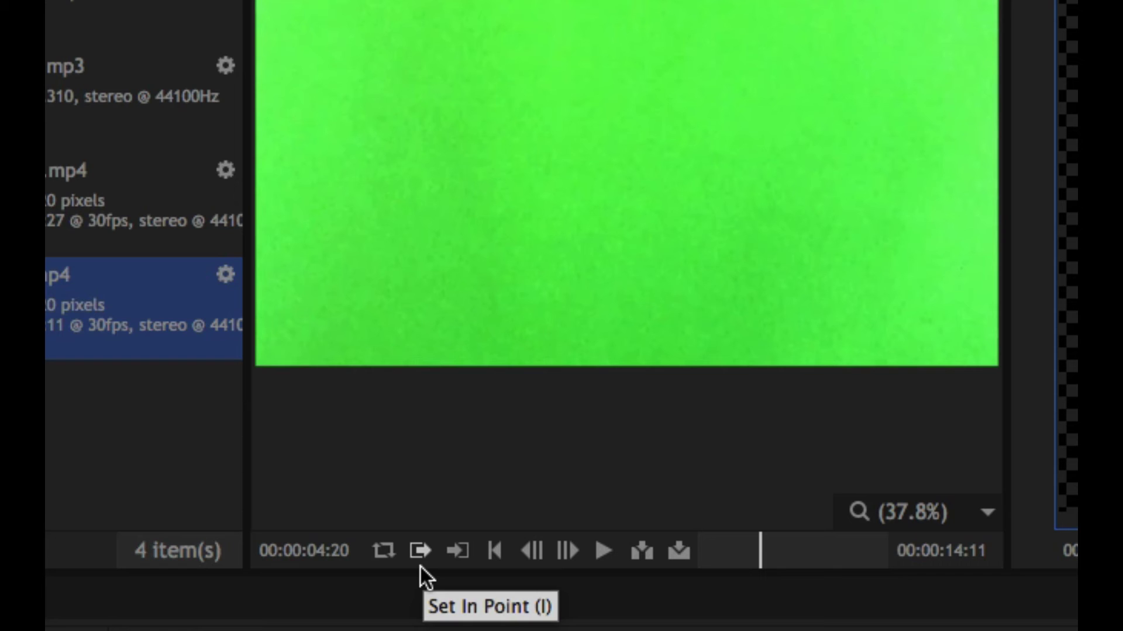
pyautogui.click(423, 556)
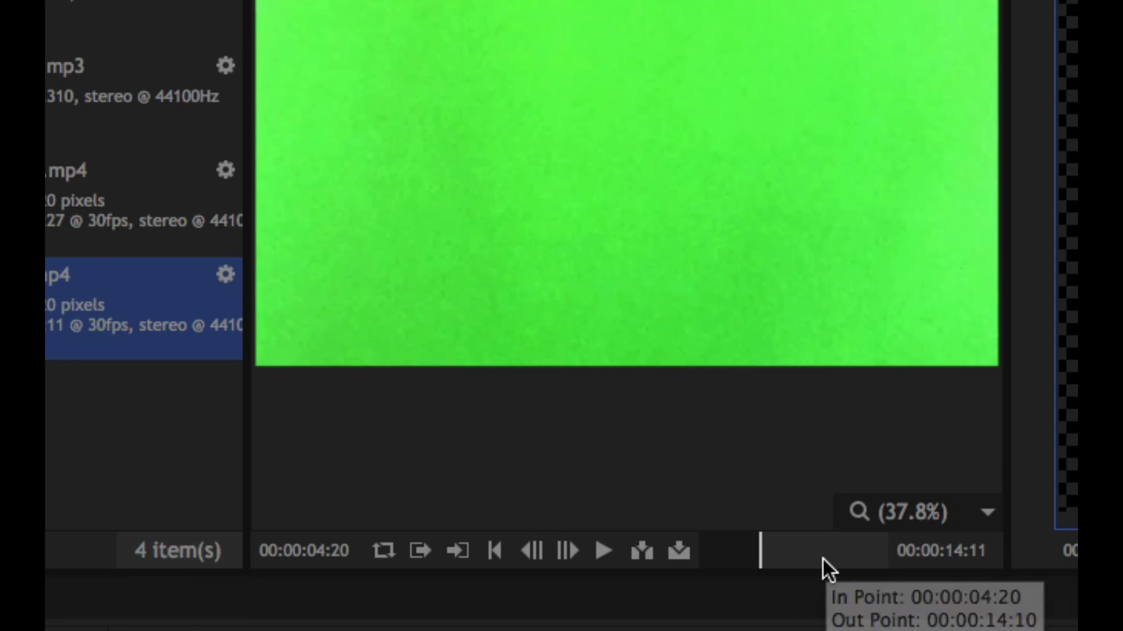
pyautogui.moveTo(790, 556); pyautogui.dragTo(863, 555)
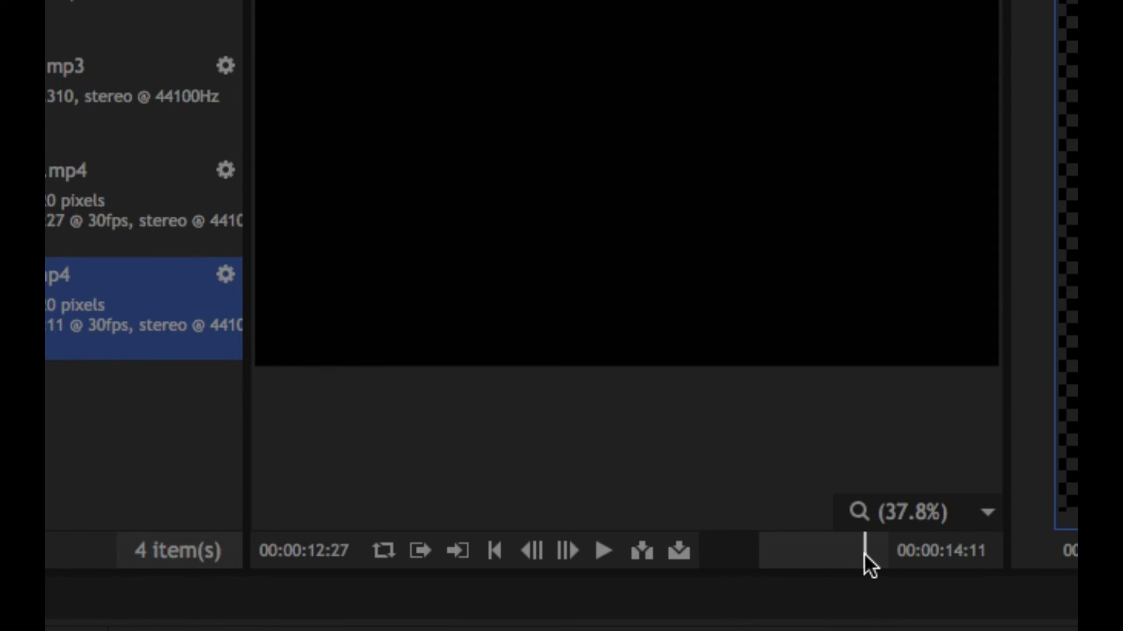
pyautogui.click(459, 551)
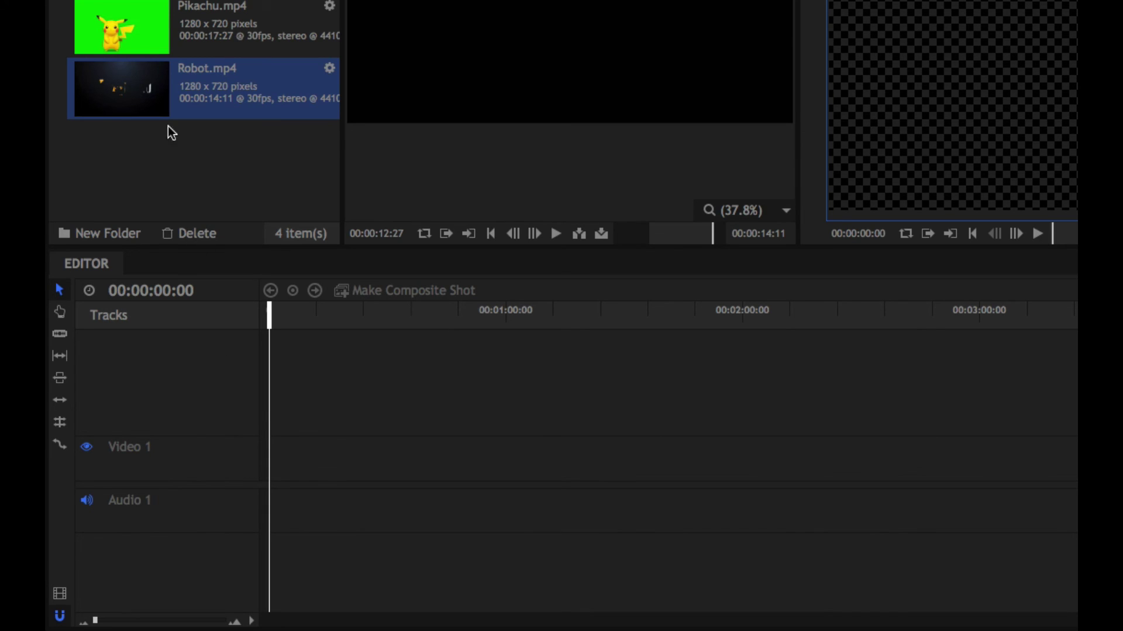
# - Try placing Pikachu.mp4 at the start of the timeline on a new track above Video 1
pyautogui.moveTo(100, 33); pyautogui.dragTo(276, 431)
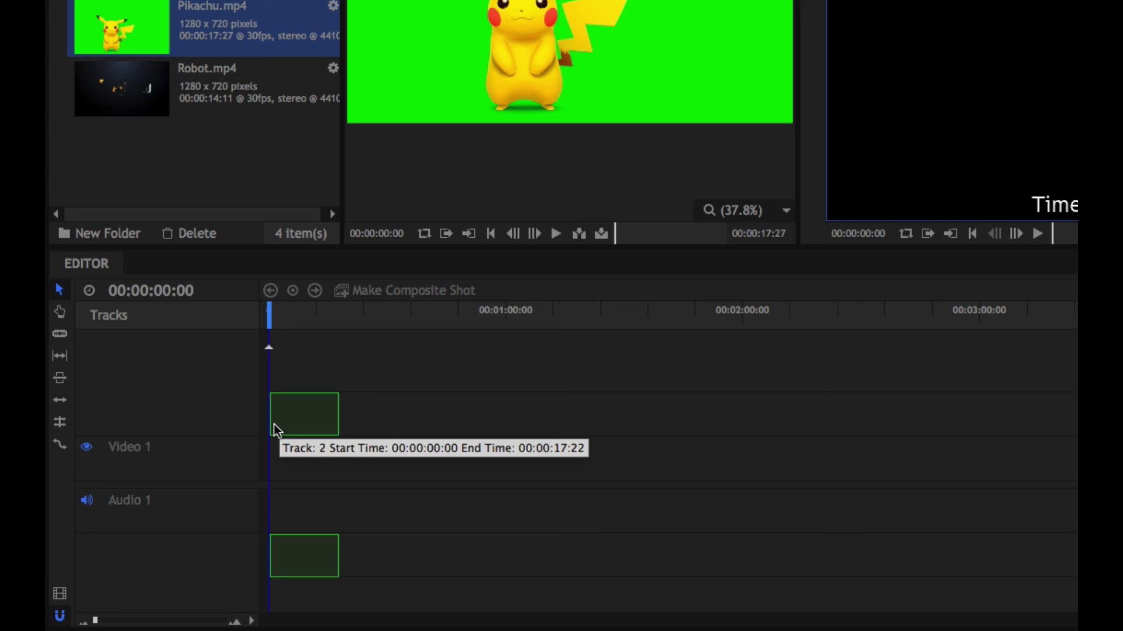
pyautogui.moveTo(275, 431); pyautogui.dragTo(158, 50)
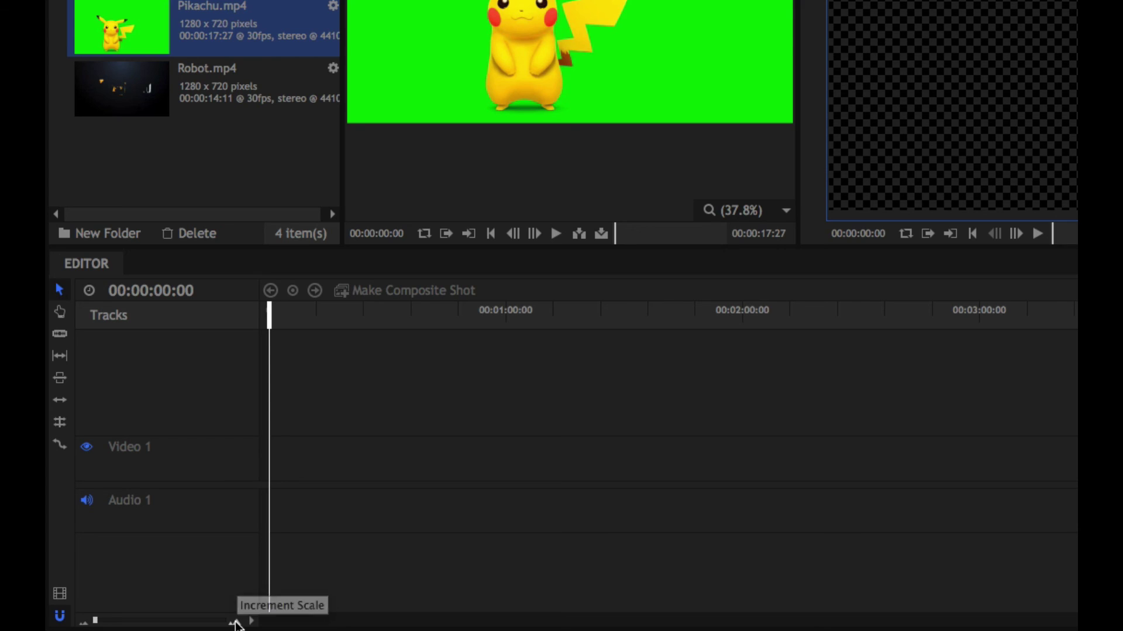
# - Examine the empty timeline at a finer time scale and return it to the full-length scale
pyautogui.click(235, 622)
pyautogui.click(235, 622)
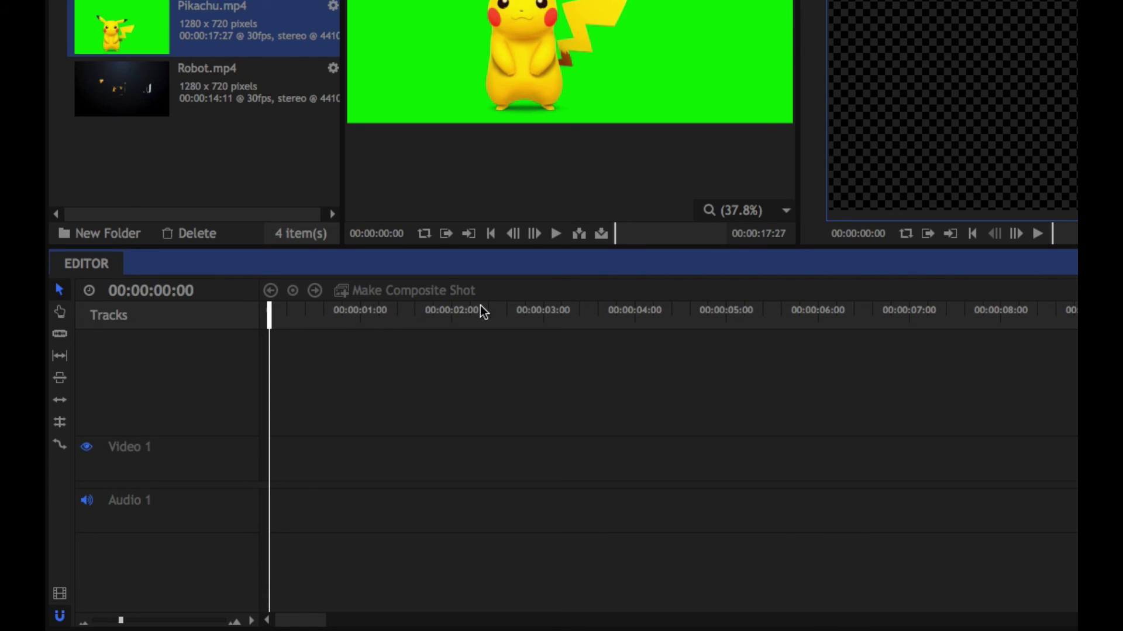
pyautogui.moveTo(120, 622); pyautogui.dragTo(94, 622)
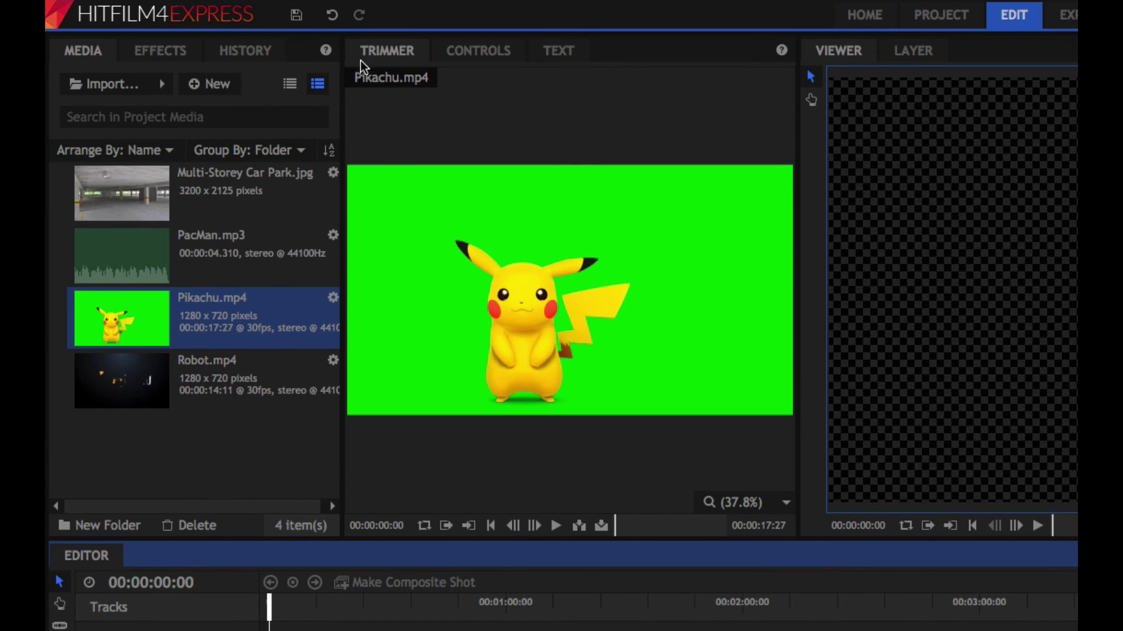
# - Review the Effects, Controls and Text panels and return to the Trimmer and the project media
pyautogui.click(157, 55)
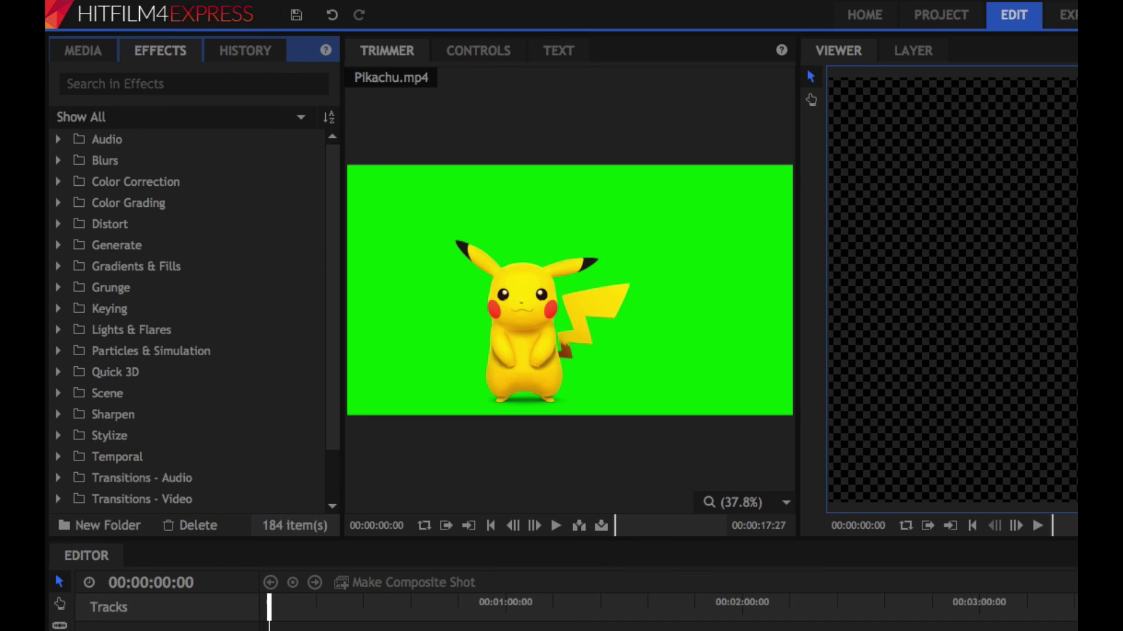
pyautogui.click(465, 55)
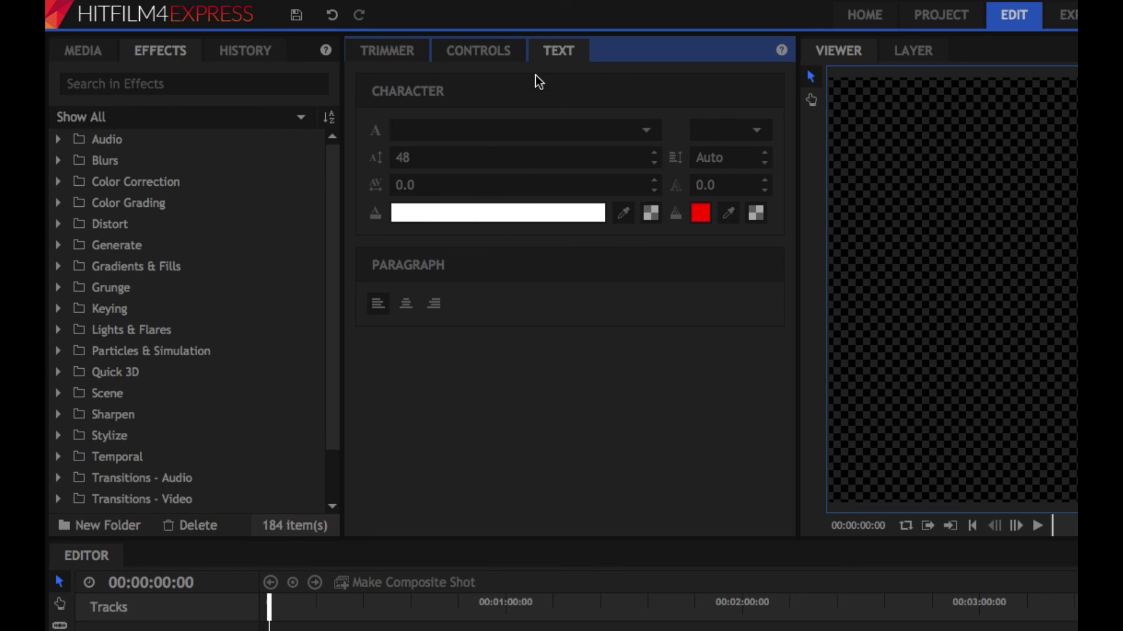
pyautogui.click(388, 57)
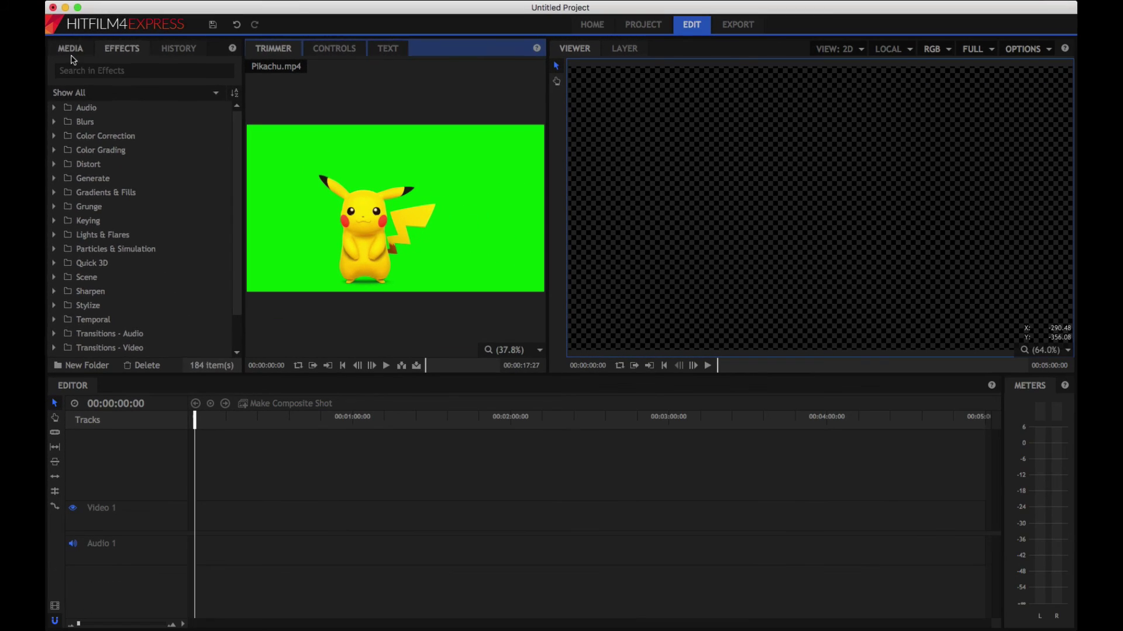
pyautogui.click(71, 49)
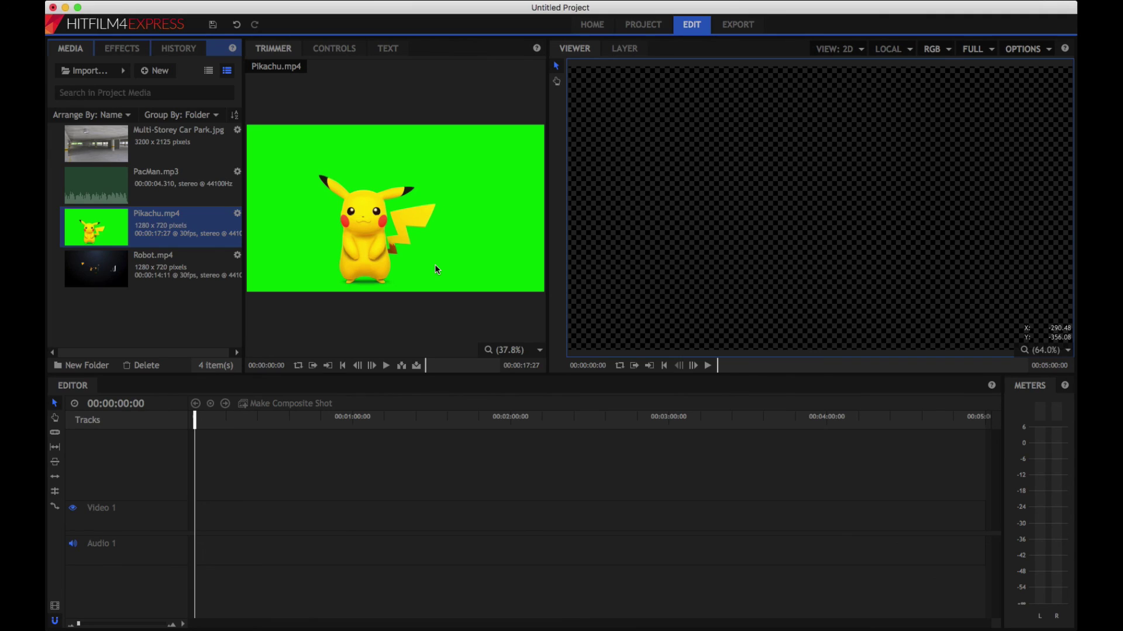